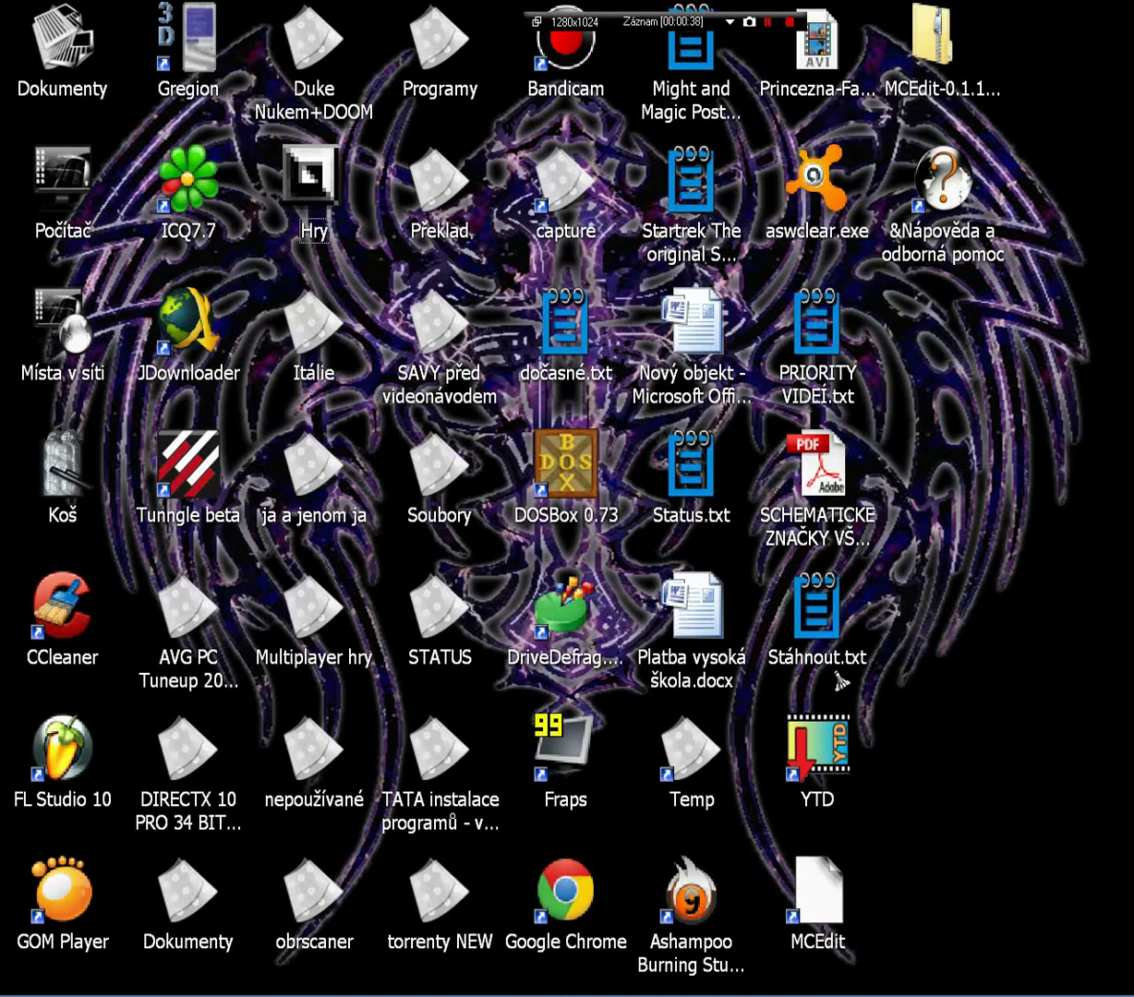
Open the Programy folder on the desktop, find CamRecorder.exe, launch it and close the folder.
double_click(411, 61)
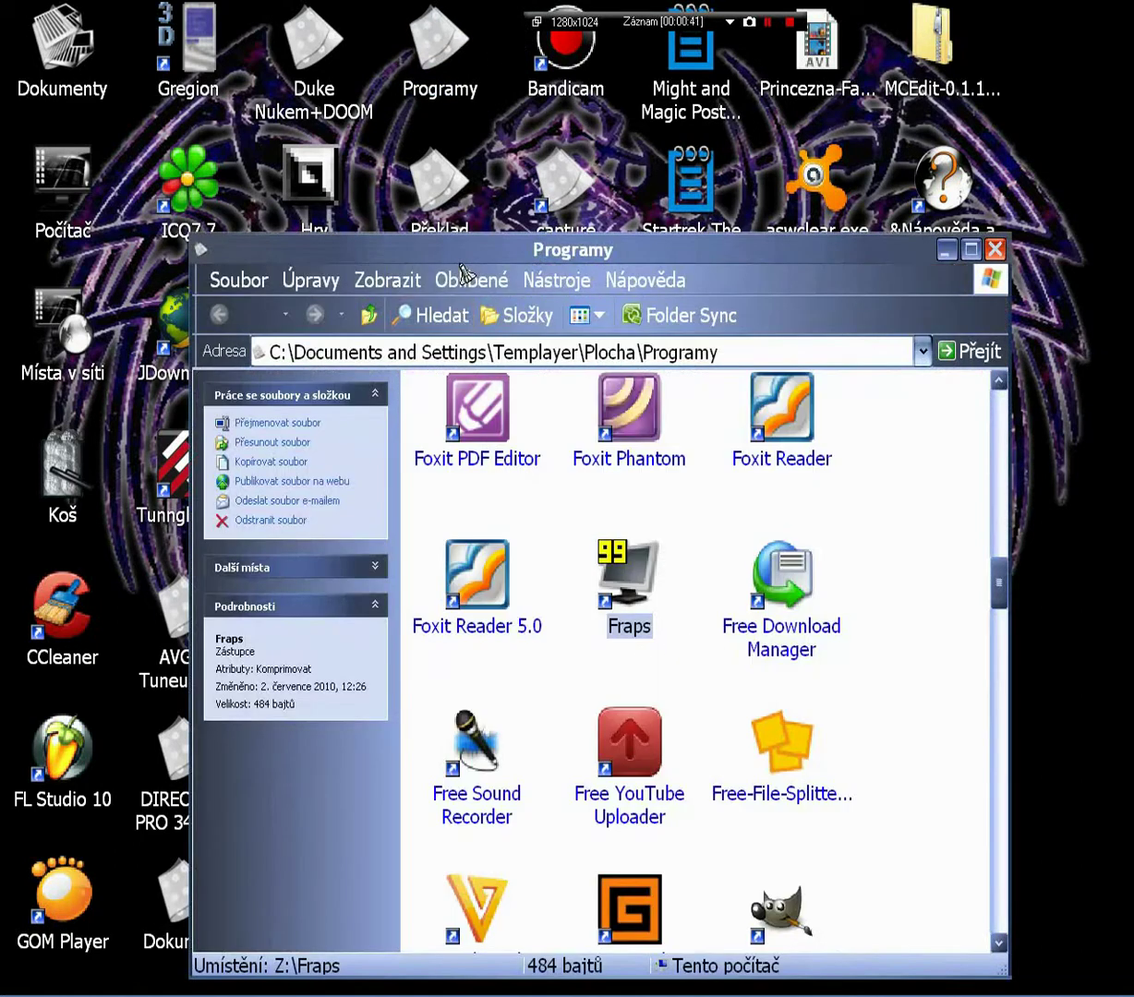
left_click_drag(443, 251, 394, 147)
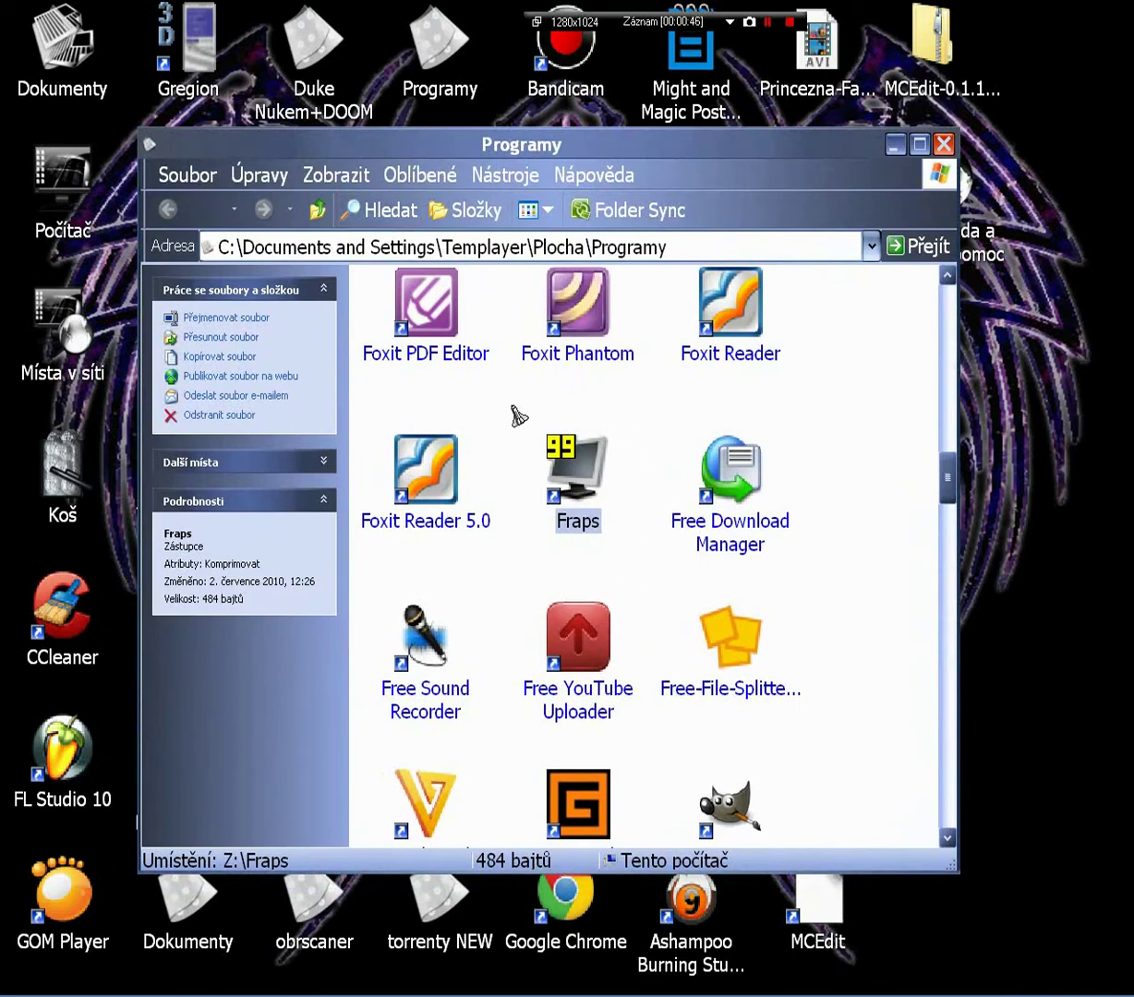
left_click(347, 344)
scroll(343, 415, "down", 5)
scroll(327, 335, "up", 10)
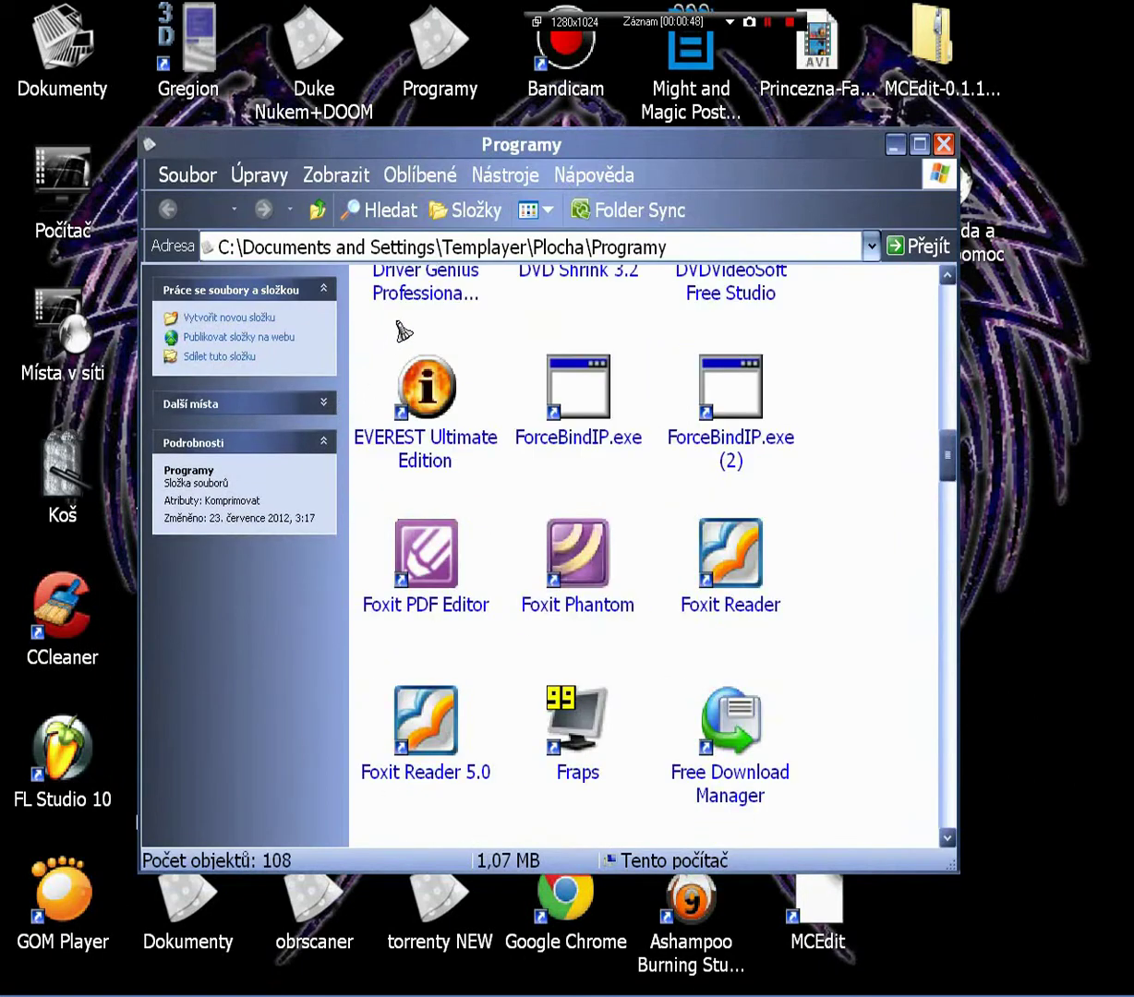
left_click(409, 329)
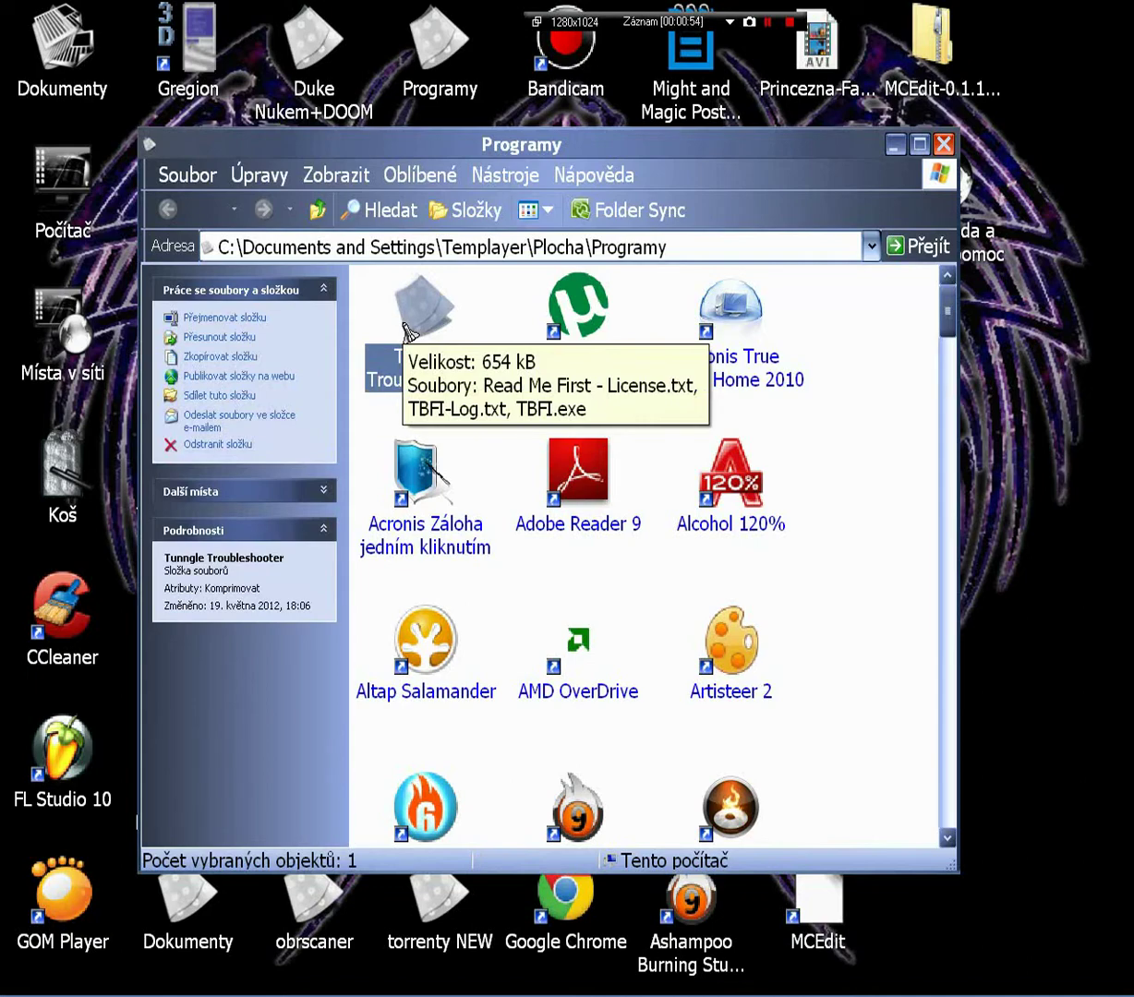
key("c")
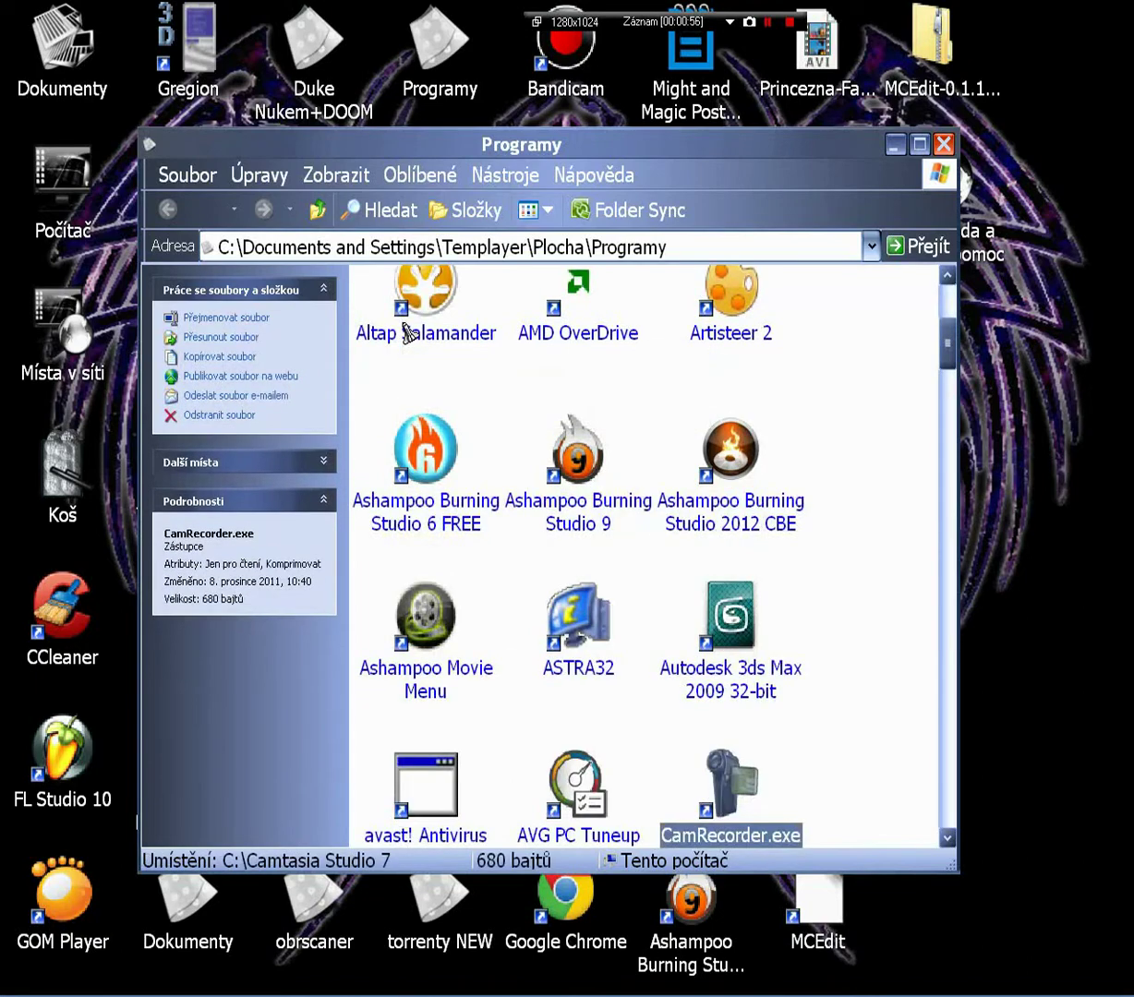
left_click(915, 145)
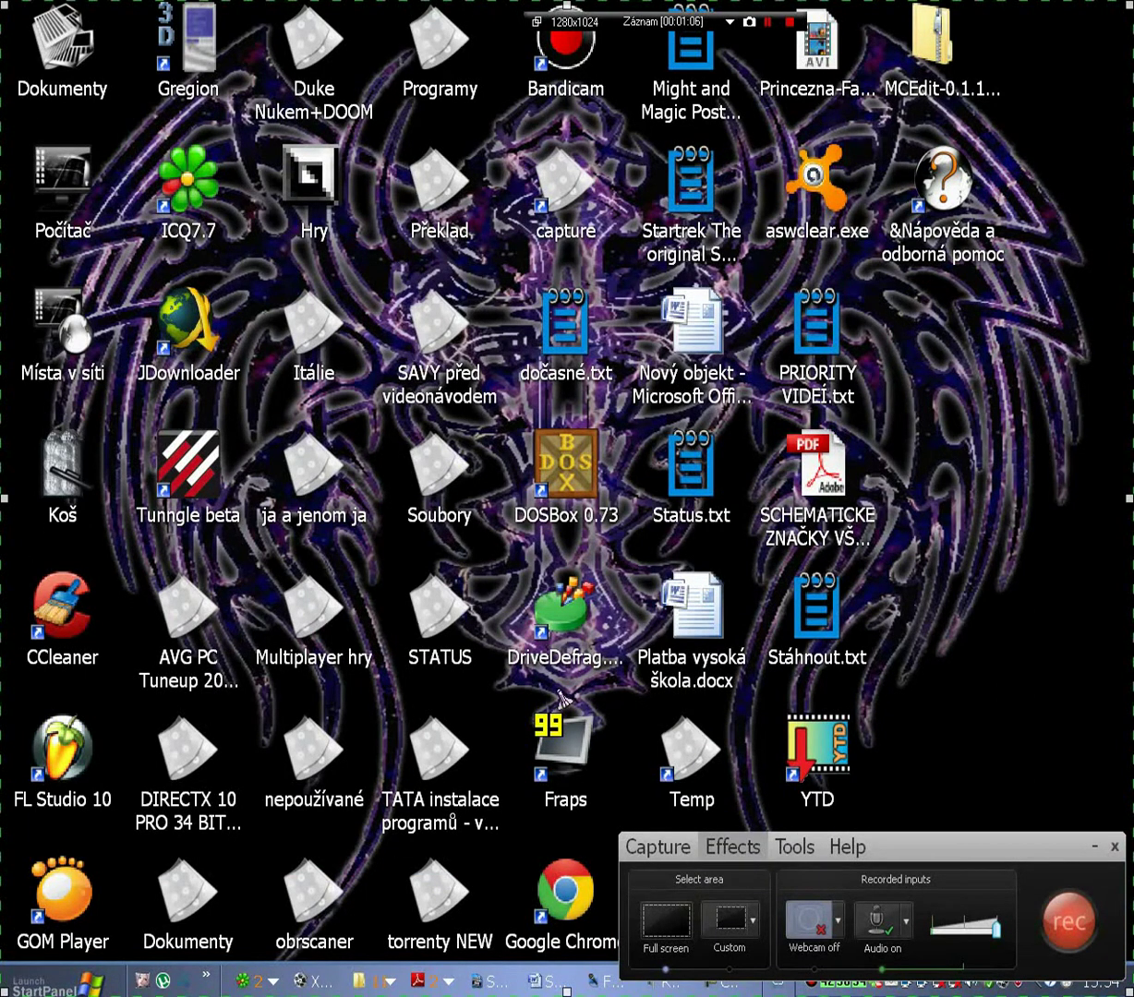
Place the recorder over the lower middle of the desktop, switch to a custom recording area and set its width to 800.
left_click_drag(931, 886, 603, 451)
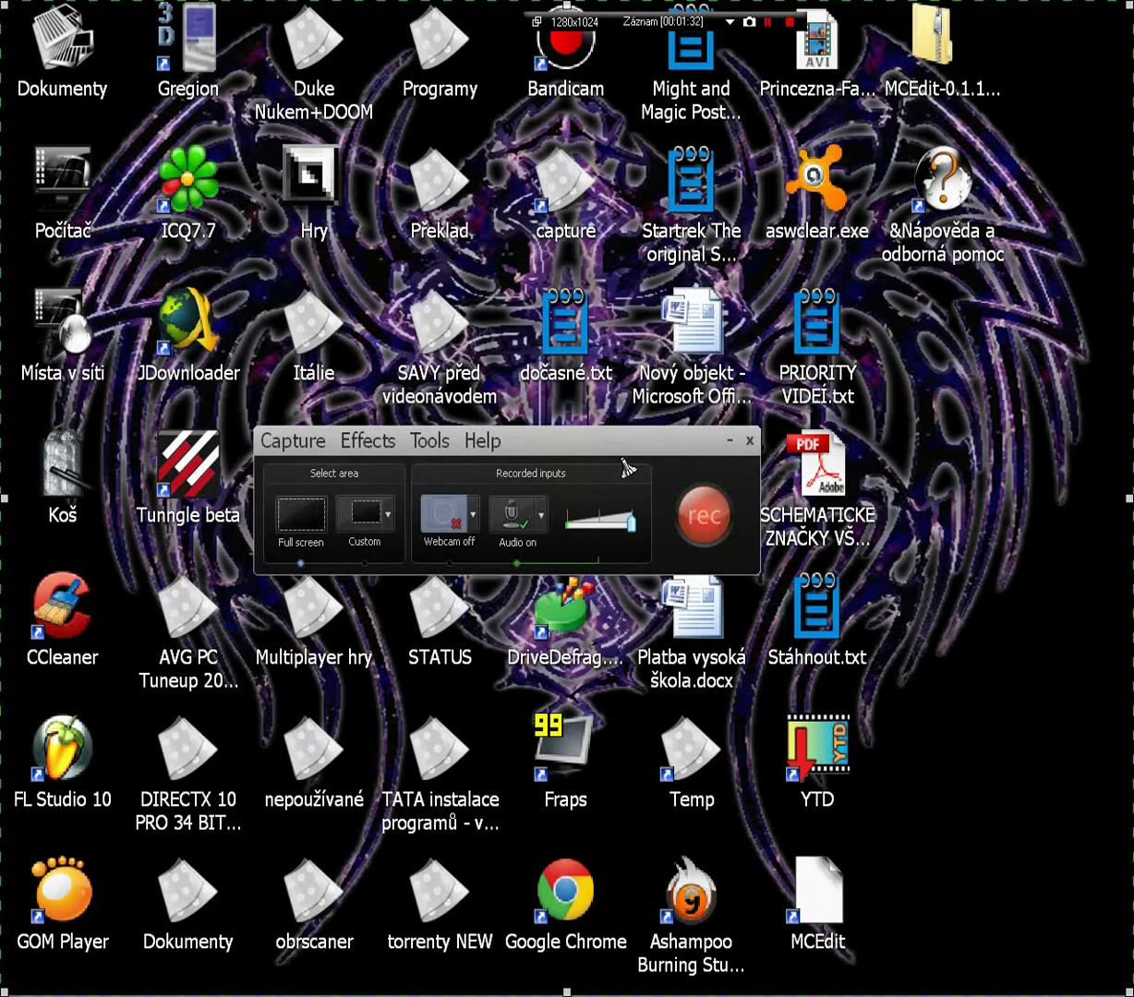
left_click_drag(514, 438, 760, 563)
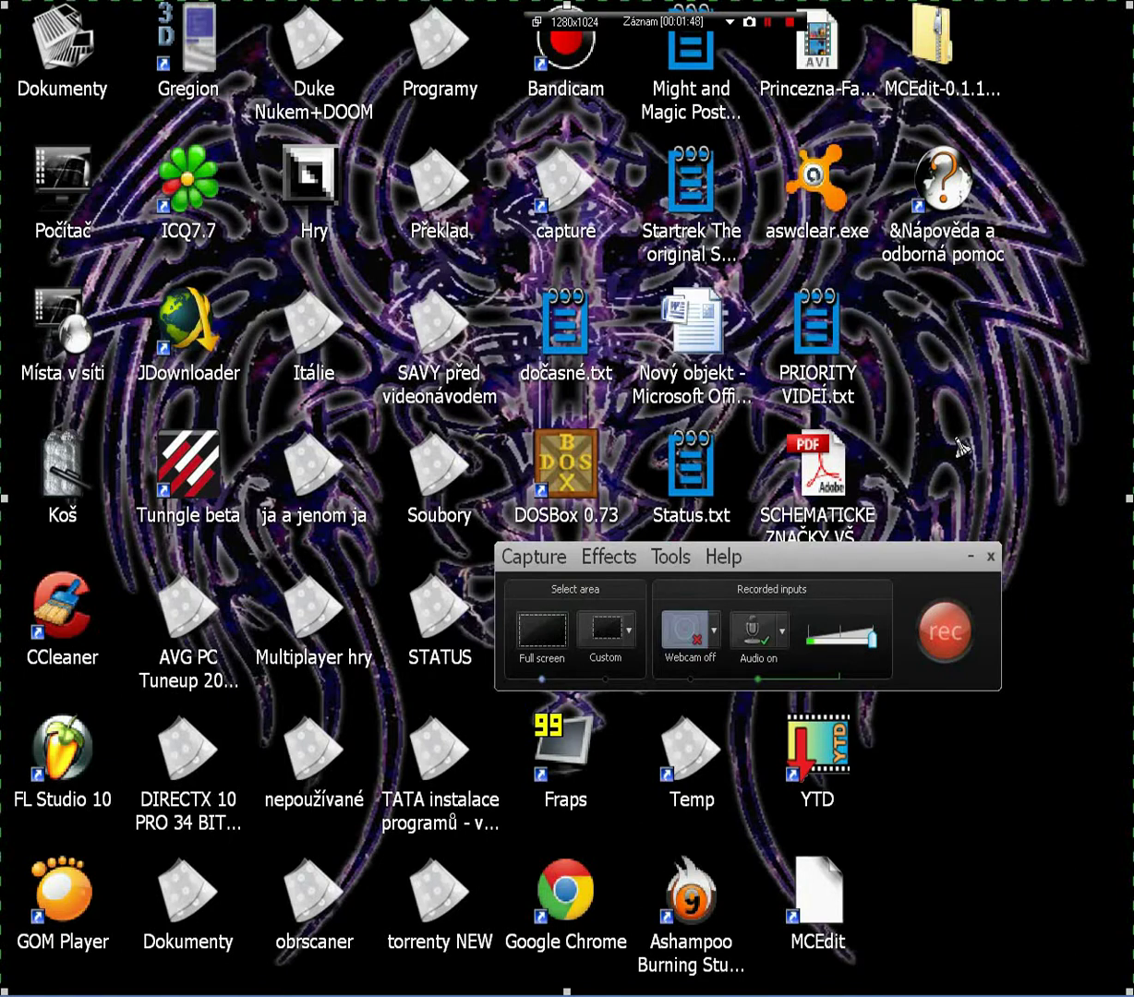
left_click_drag(871, 560, 865, 714)
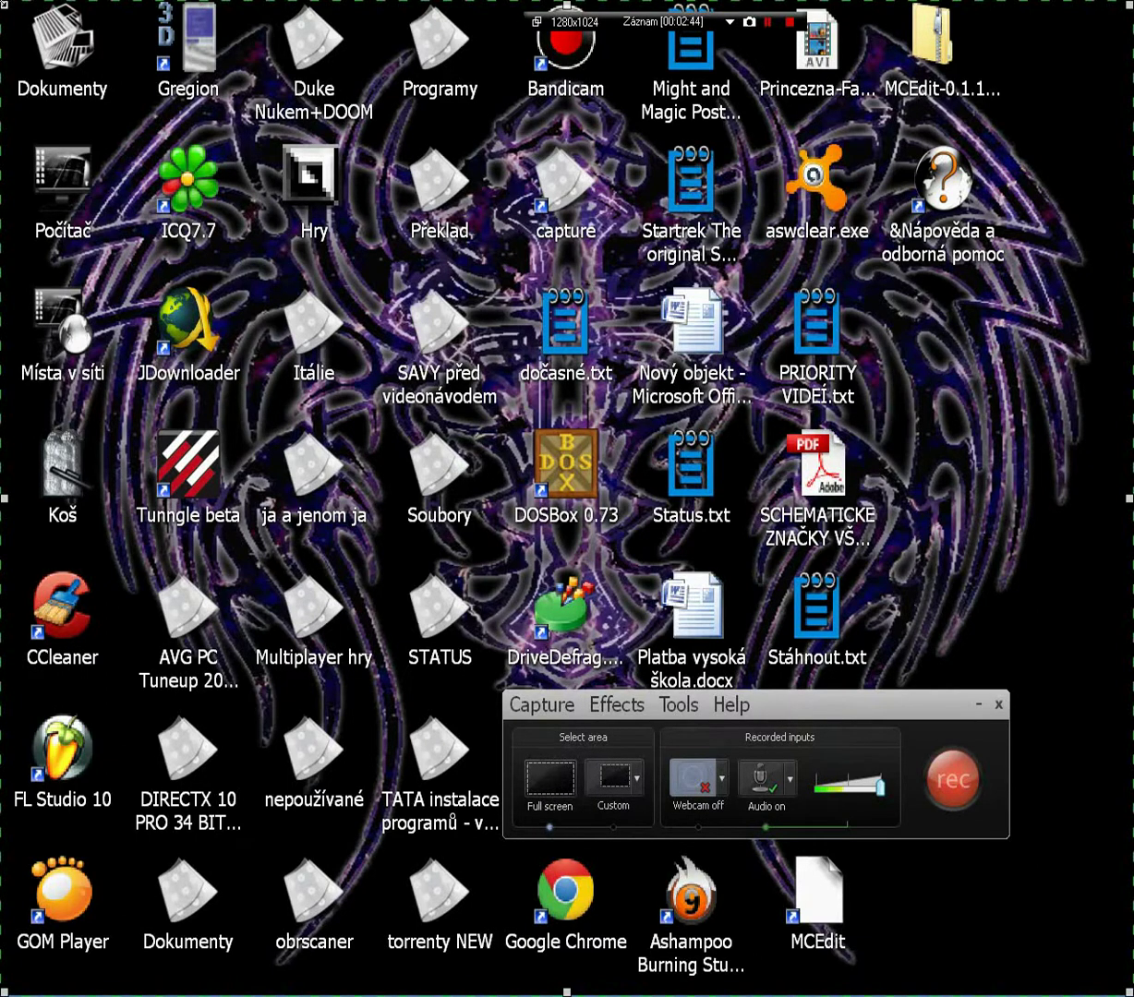
left_click(598, 777)
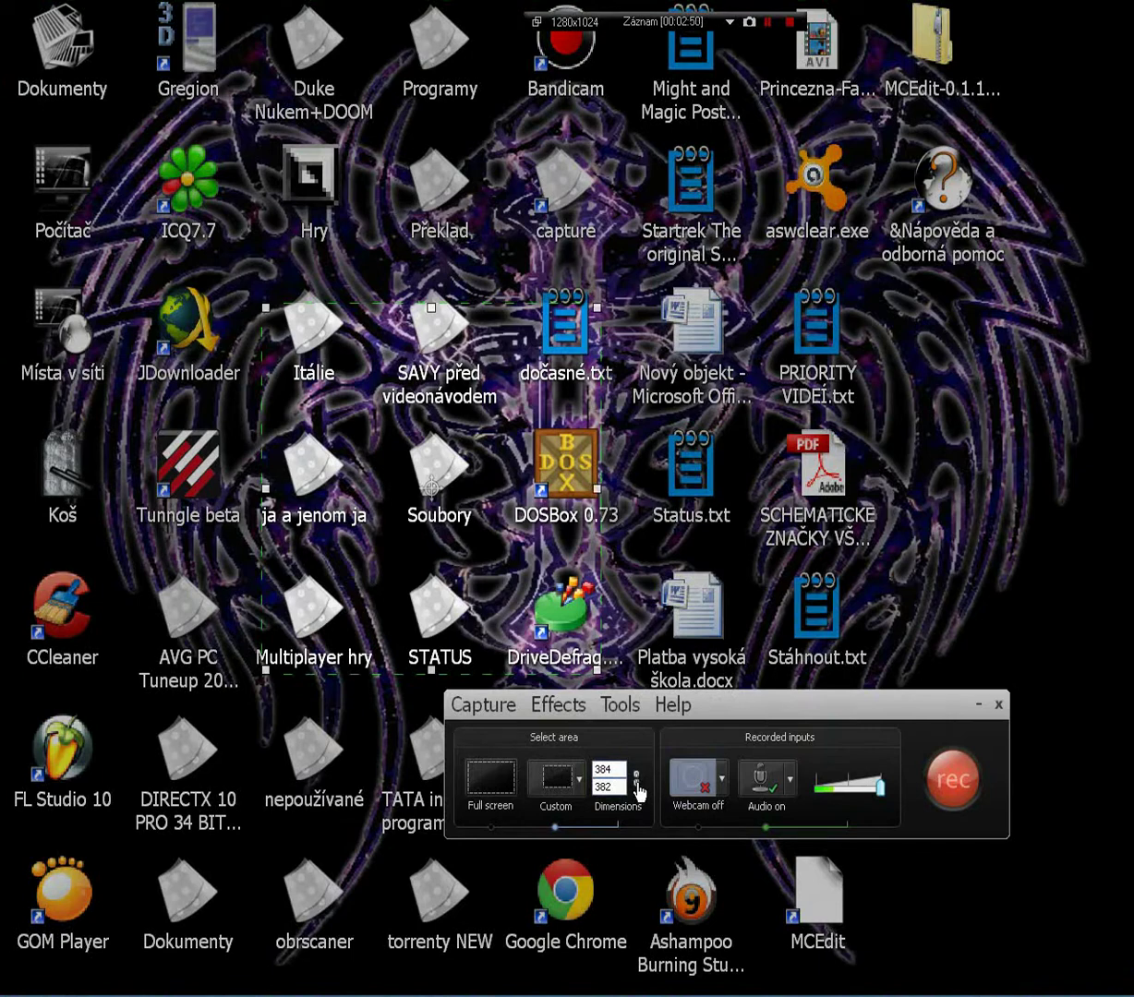
double_click(606, 769)
type("800")
key("Return")
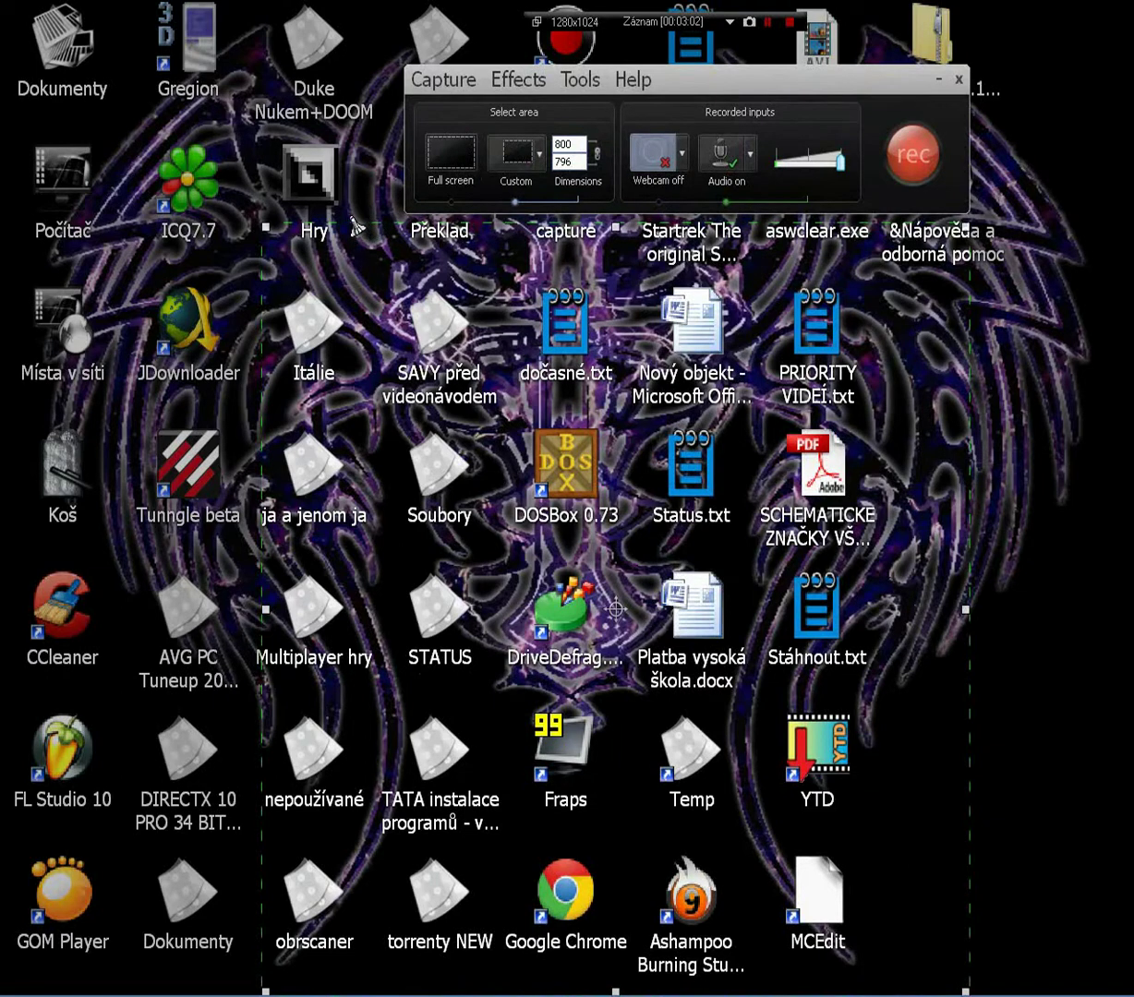
Shift the custom recording area slightly up and to the left on the desktop.
left_click(305, 222)
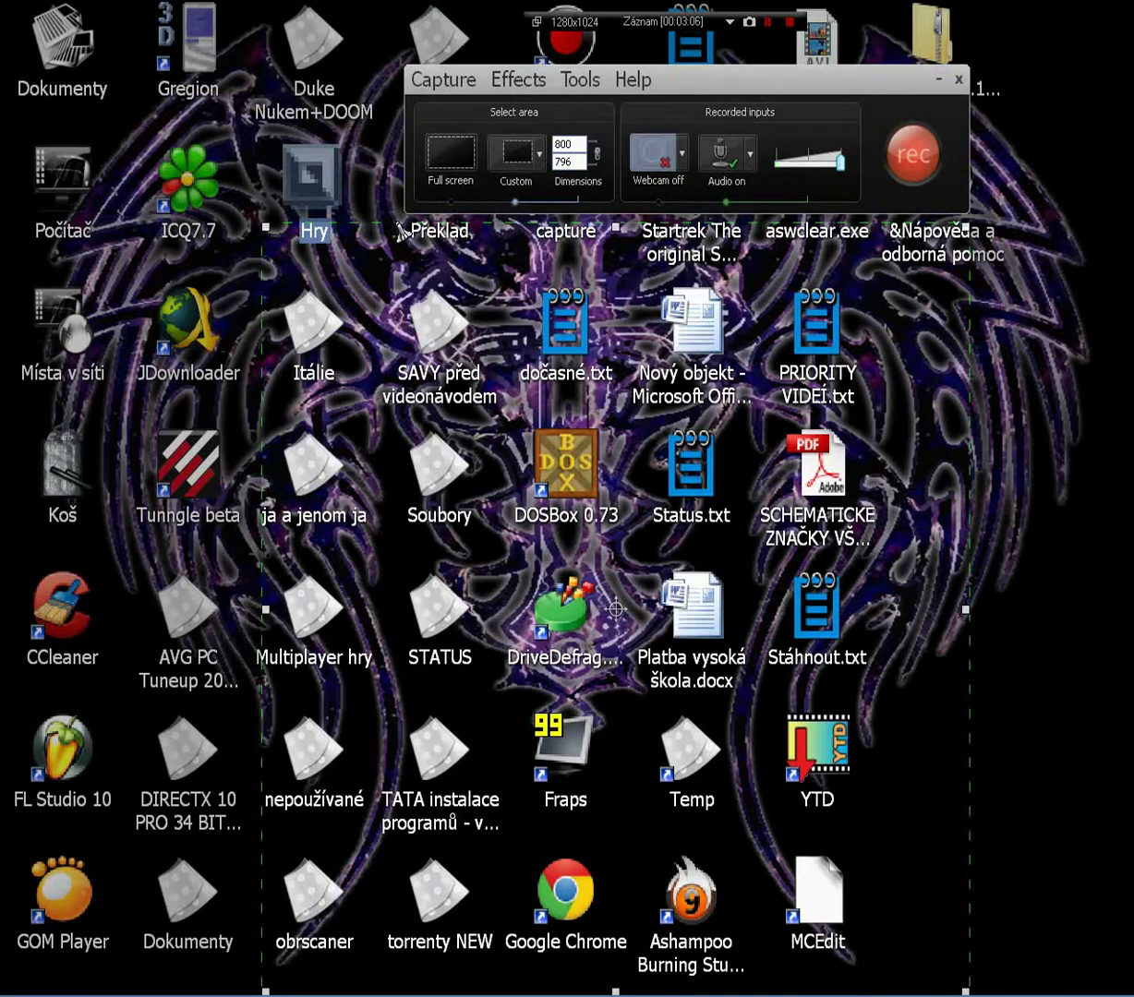
left_click(361, 190)
left_click_drag(361, 190, 316, 153)
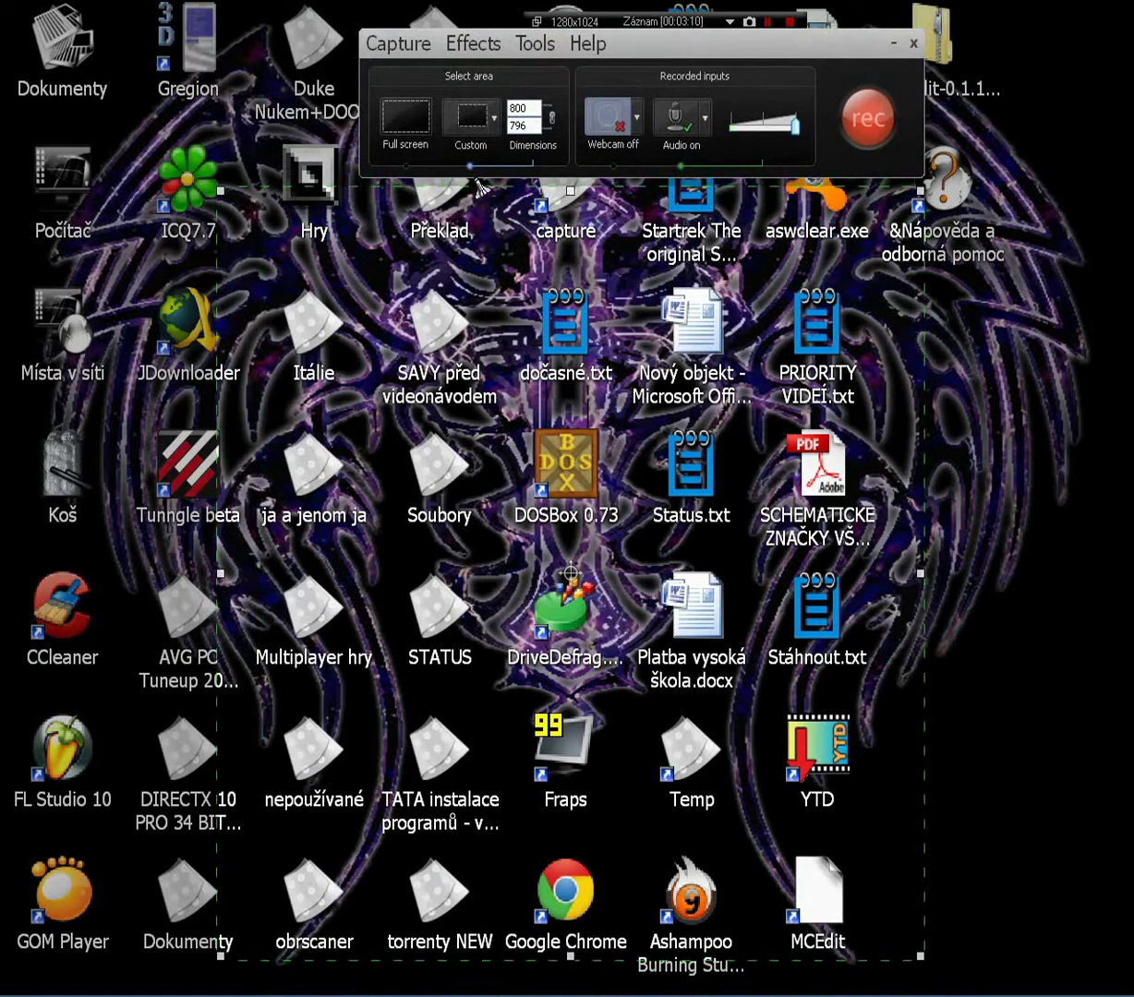
Set the custom recording area's dimensions to 800 by 802.
left_click(522, 108)
key("BackSpace")
key("BackSpace")
type("00")
key("Tab")
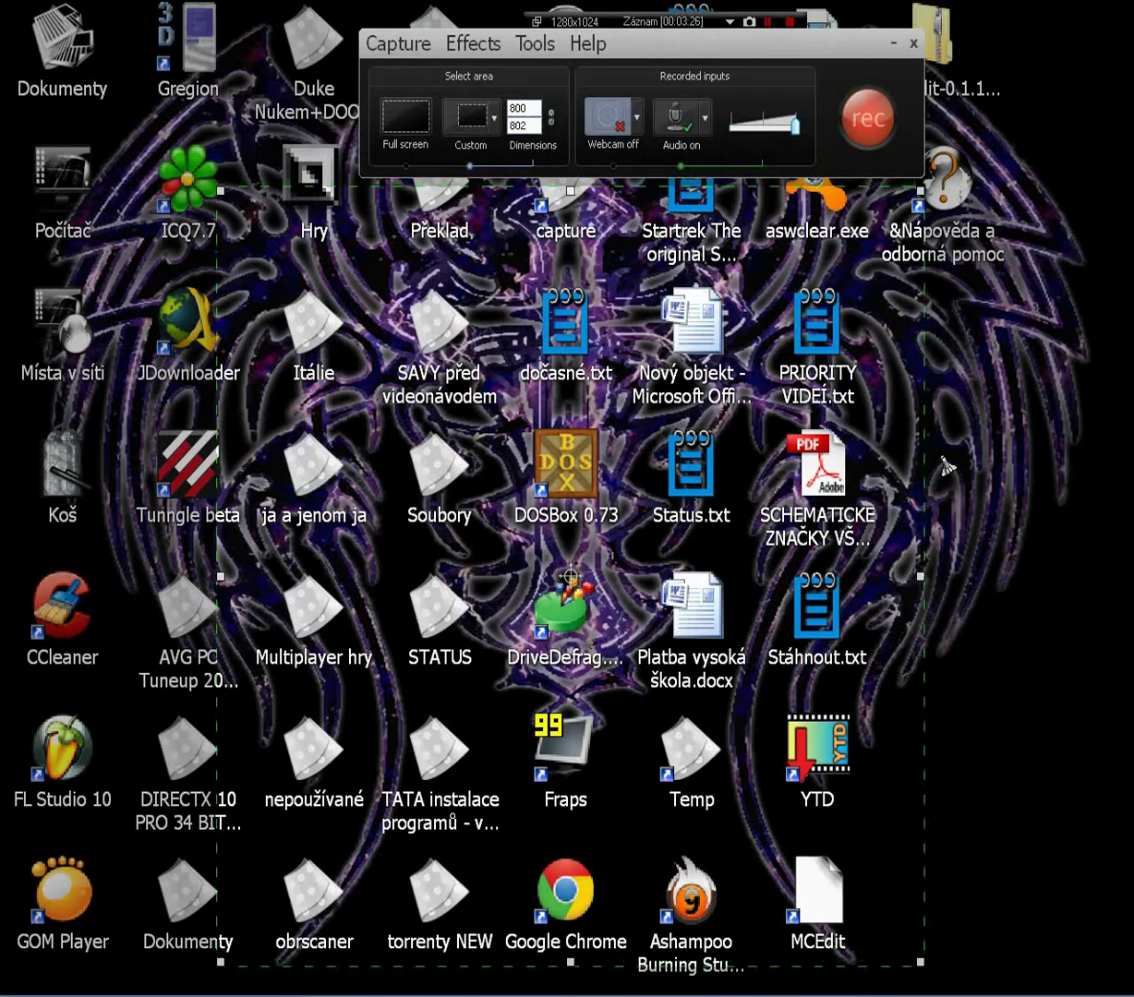
Apply the 800x600 preset to the recording area and resize it by its lower-left corner to about 862 by 426.
left_click(496, 117)
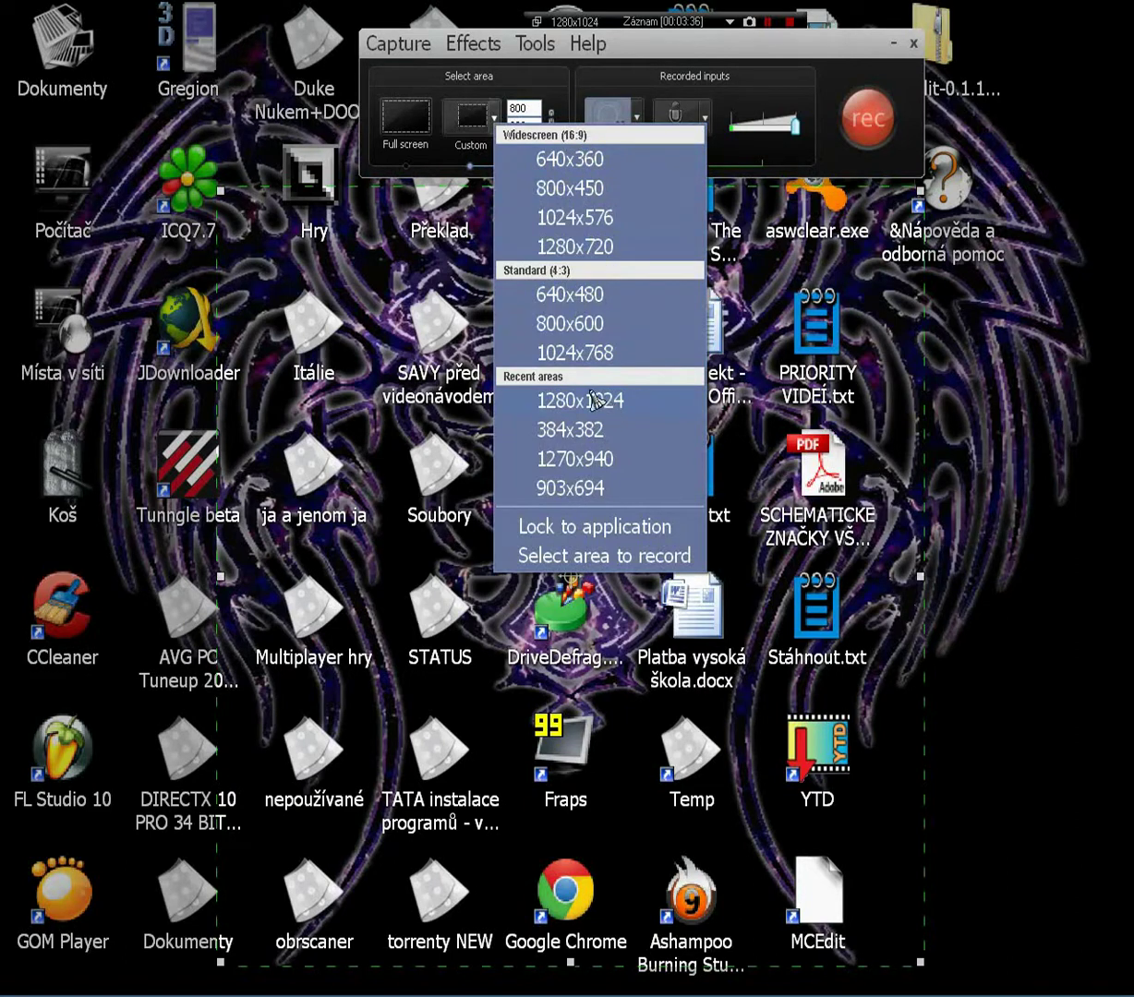
left_click(554, 323)
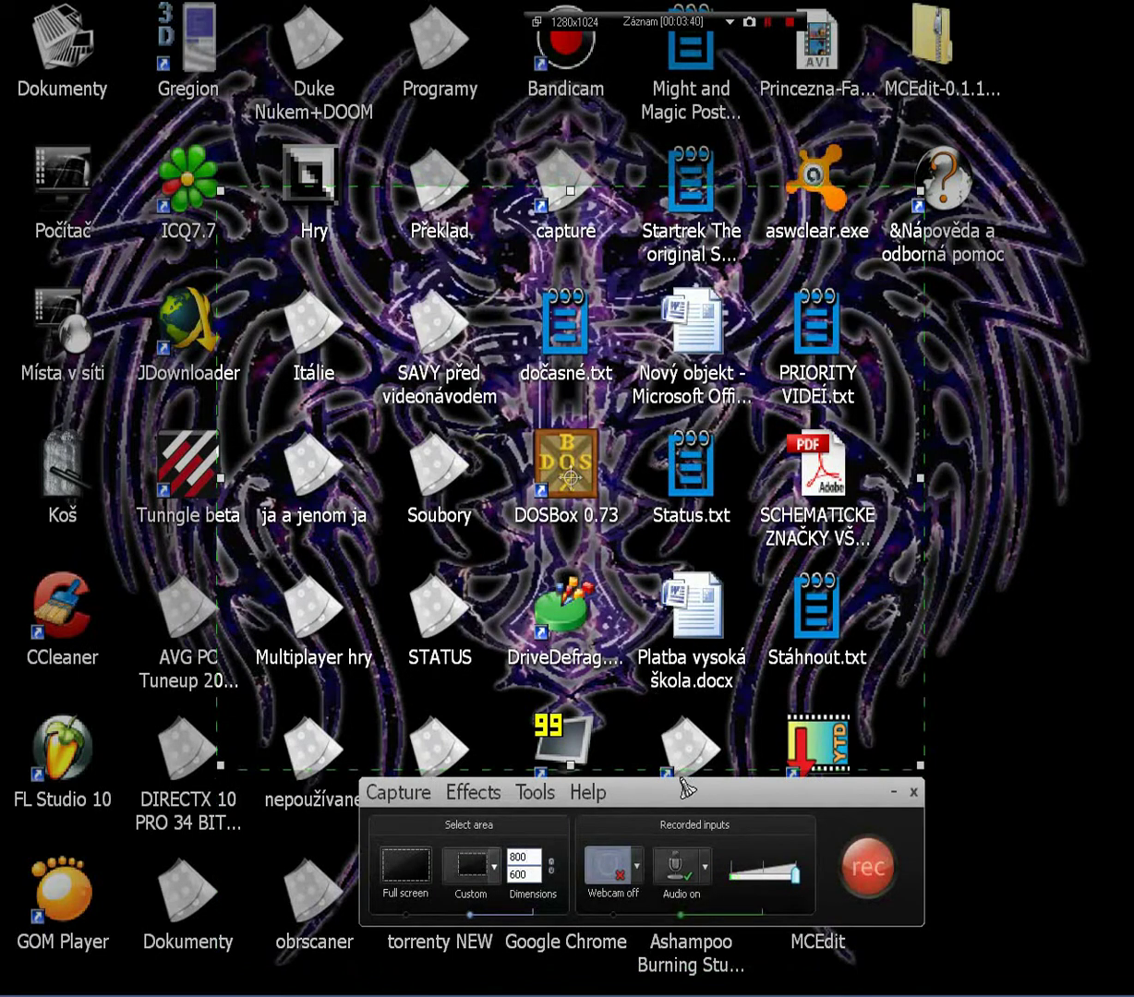
left_click(473, 854)
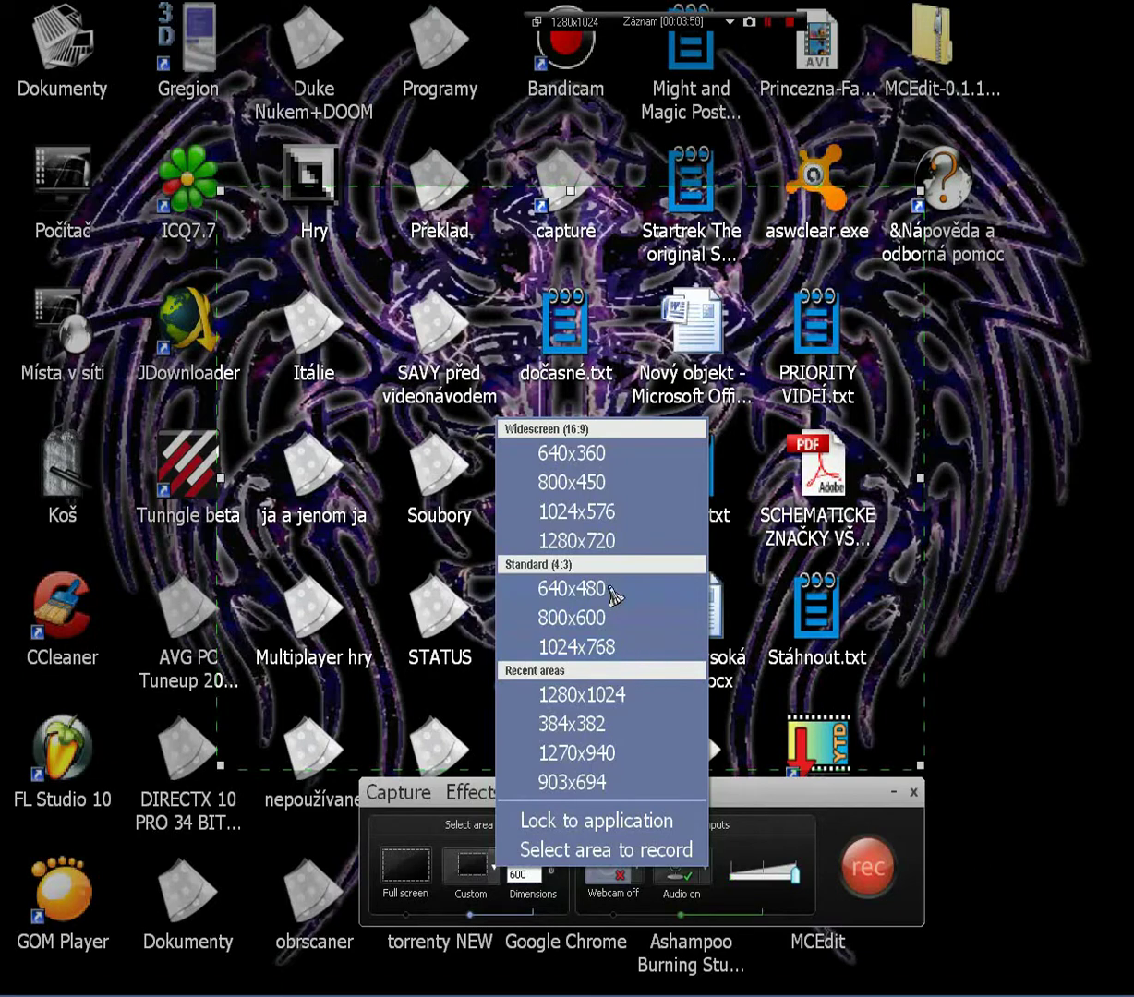
left_click(355, 733)
left_click_drag(215, 739, 164, 596)
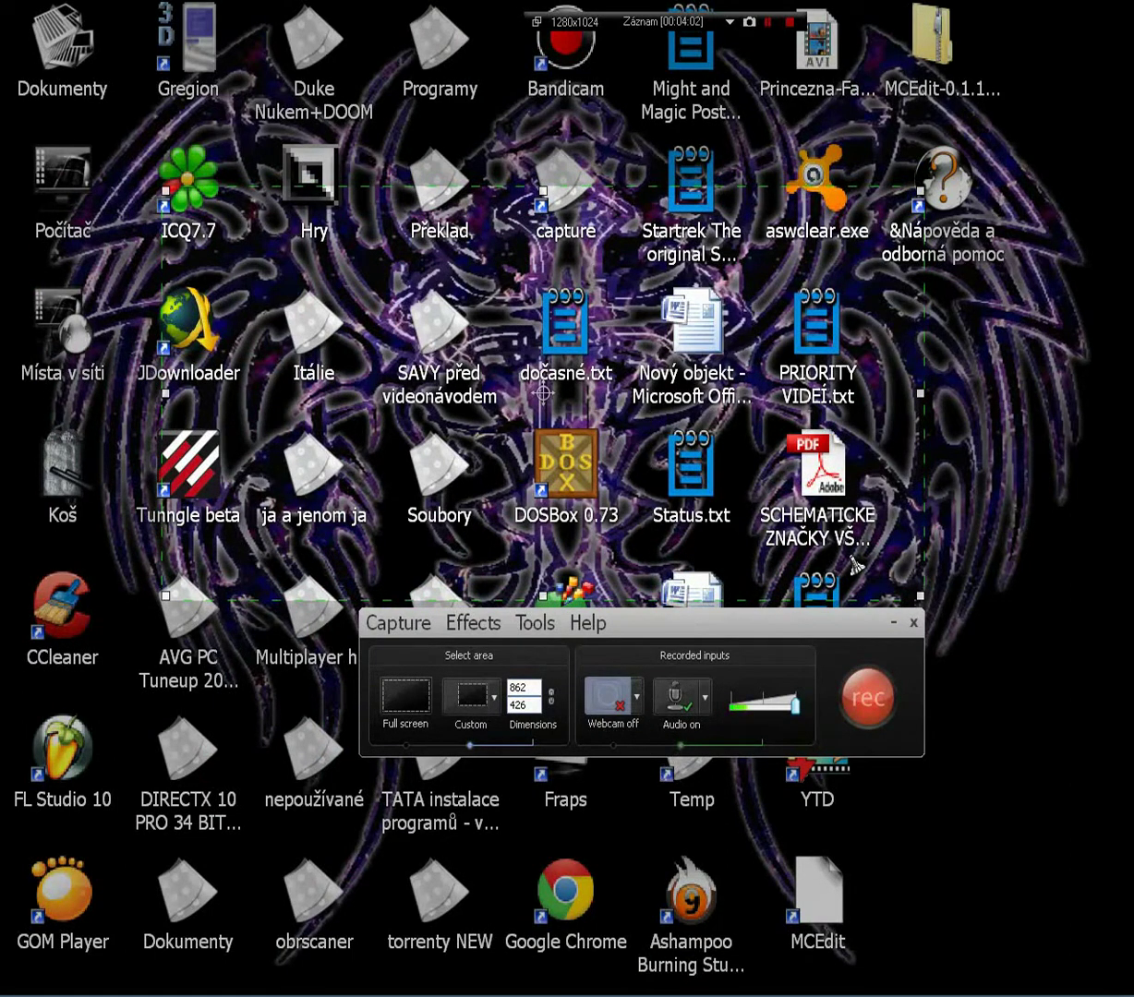
Review the audio input devices available for recording.
left_click(705, 700)
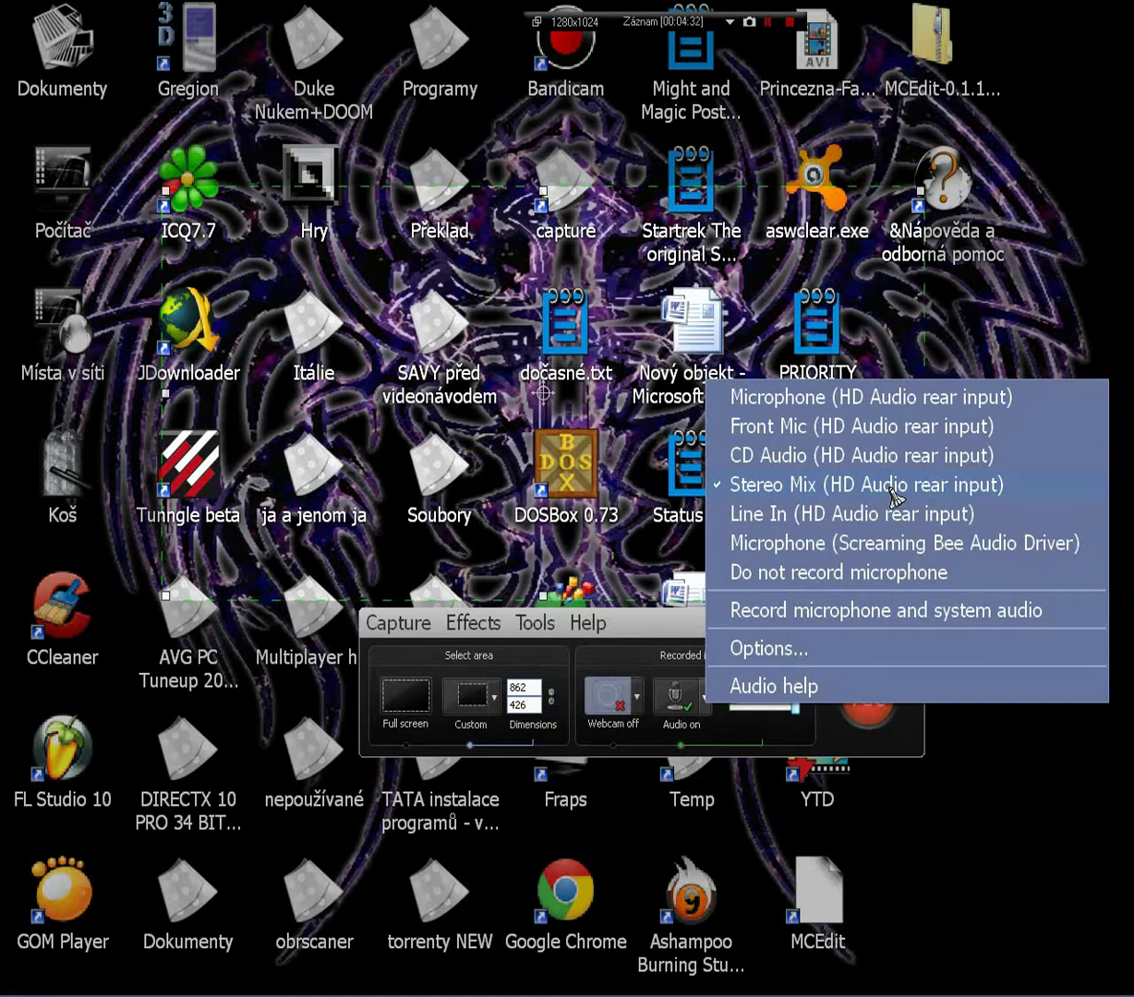
left_click(638, 620)
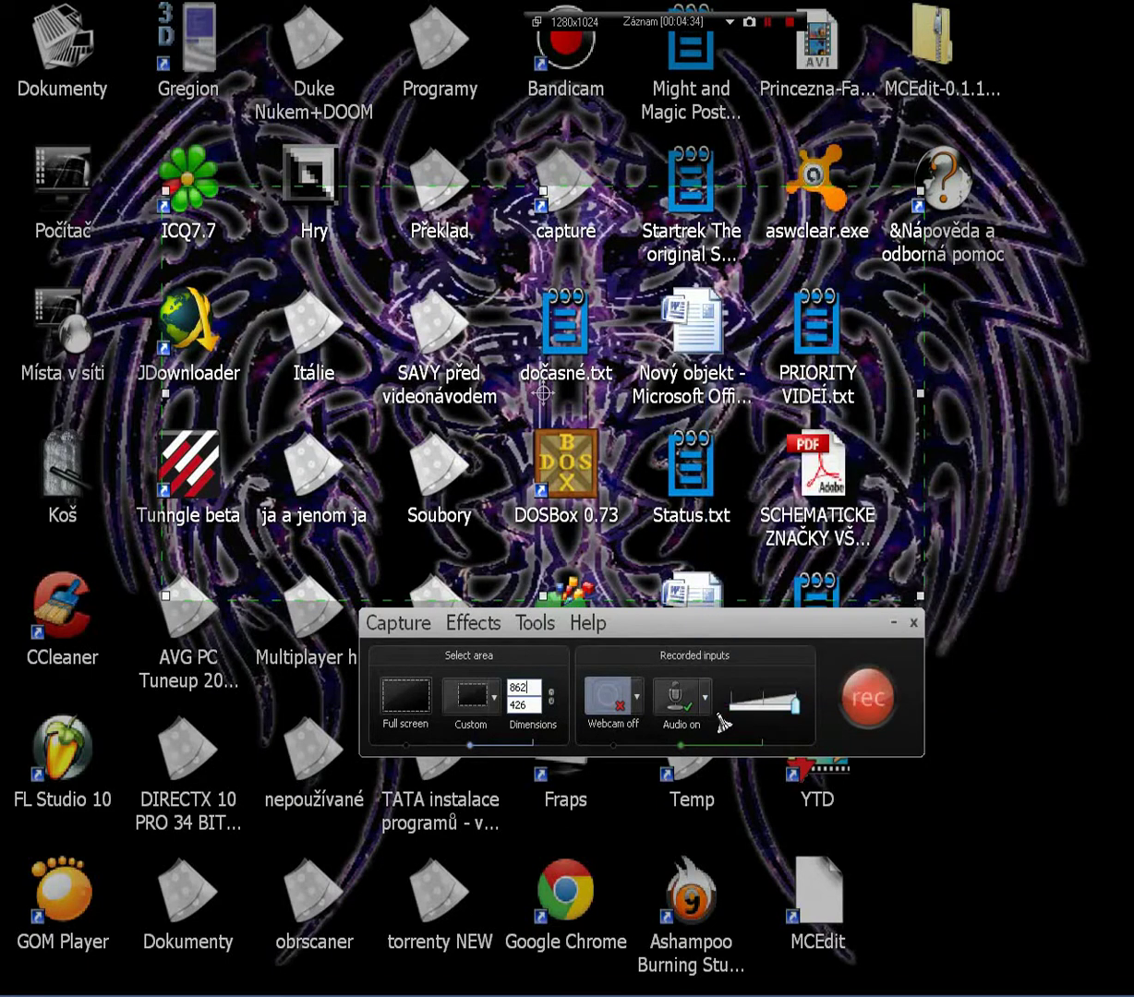
left_click(707, 699)
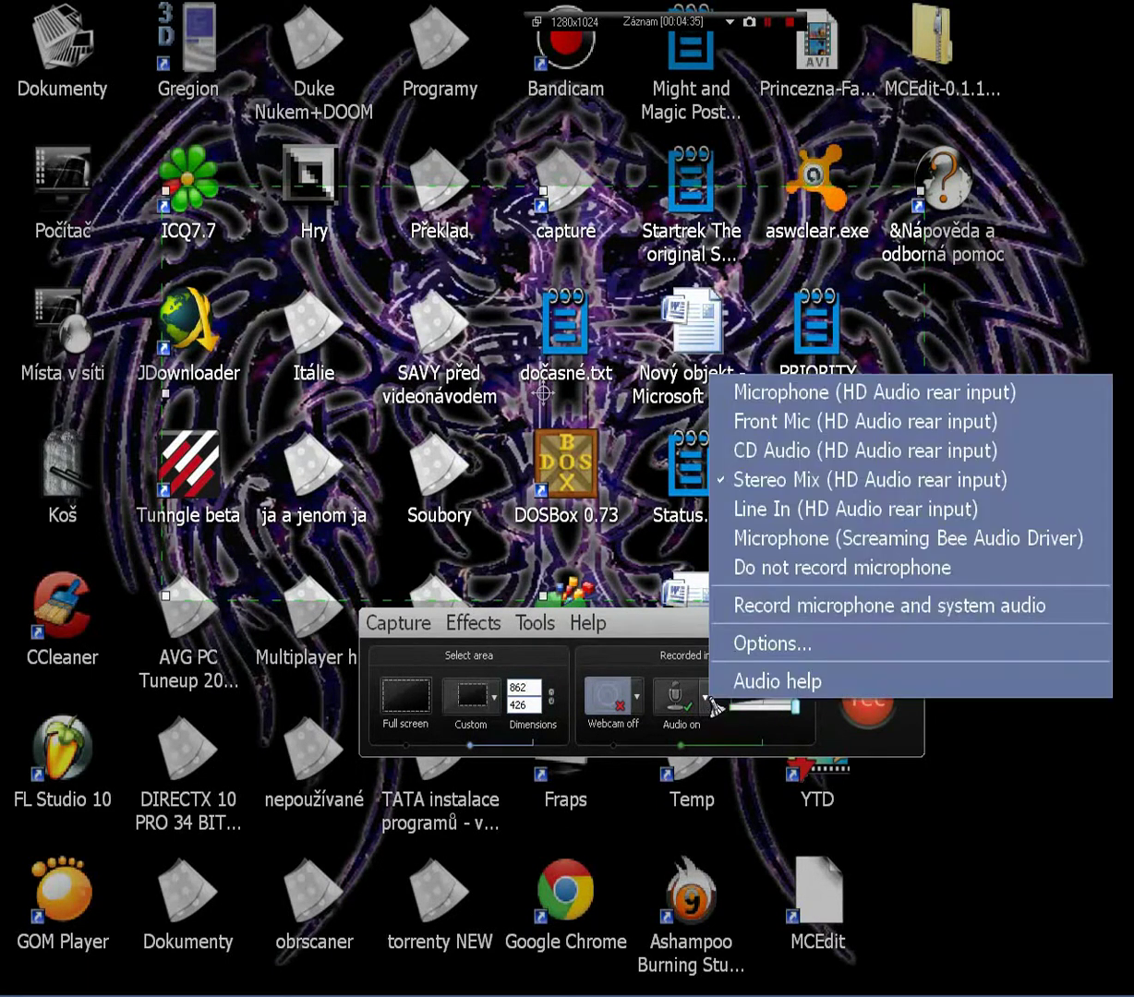
Open the recorder's Tools Options dialog and place it over the middle of the desktop.
left_click(532, 624)
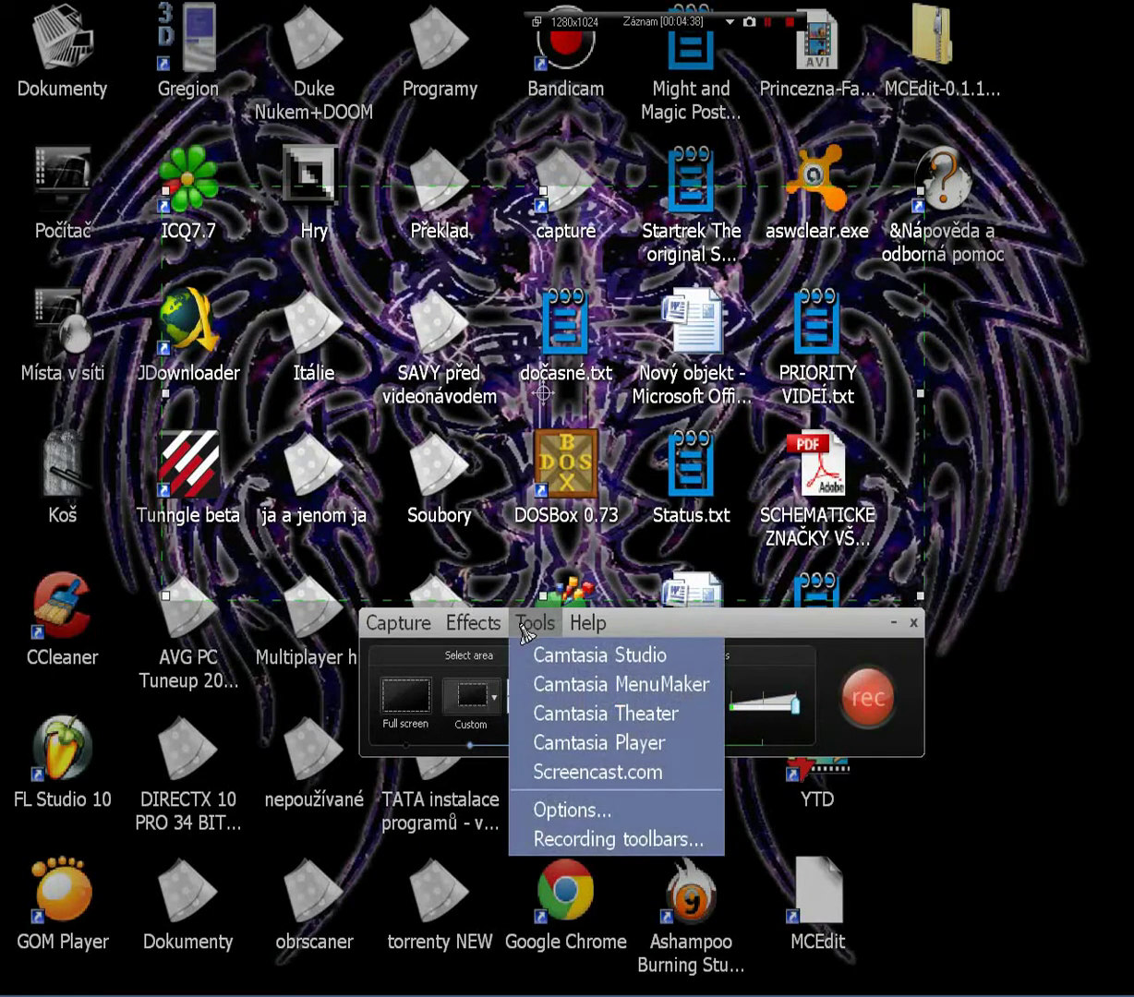
mouse_move(450, 622)
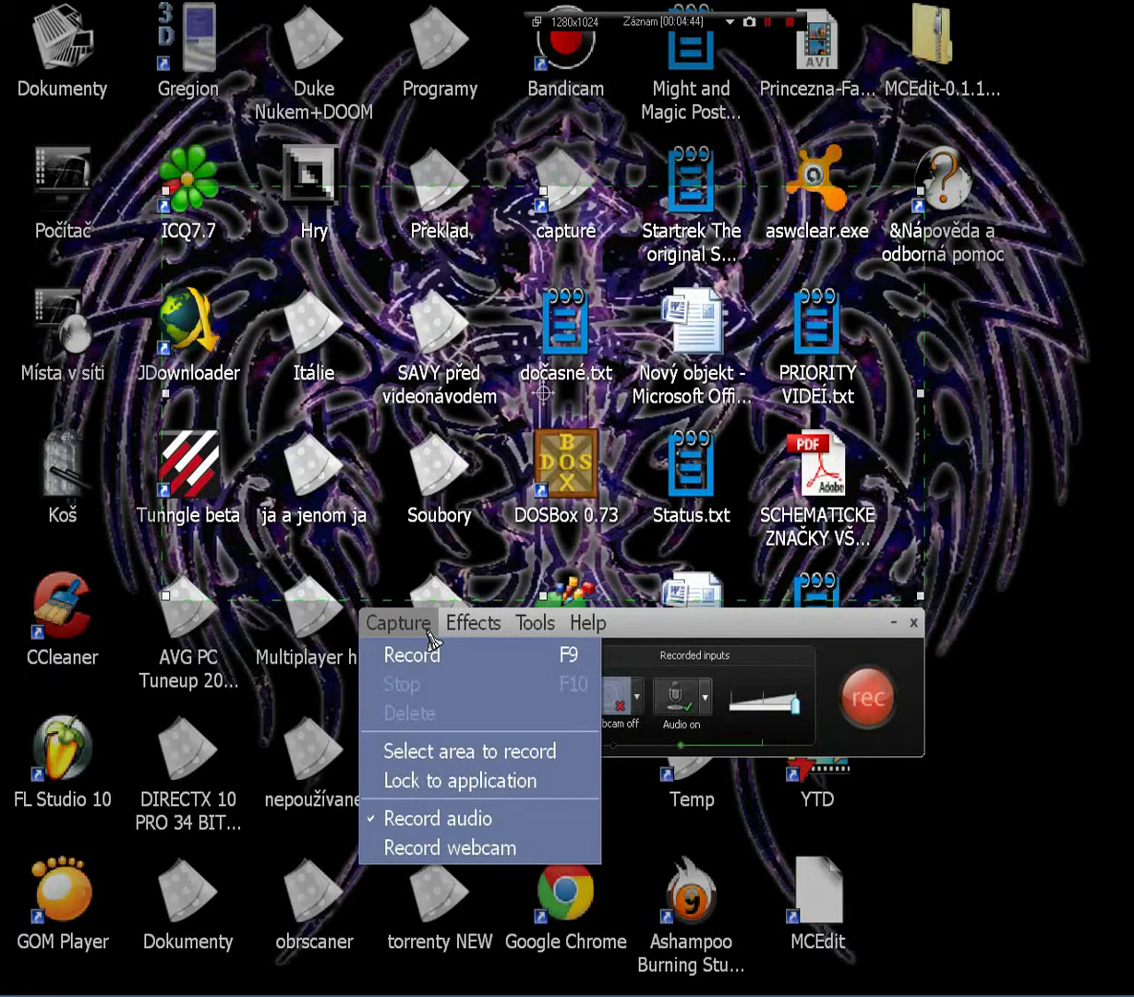
left_click(536, 624)
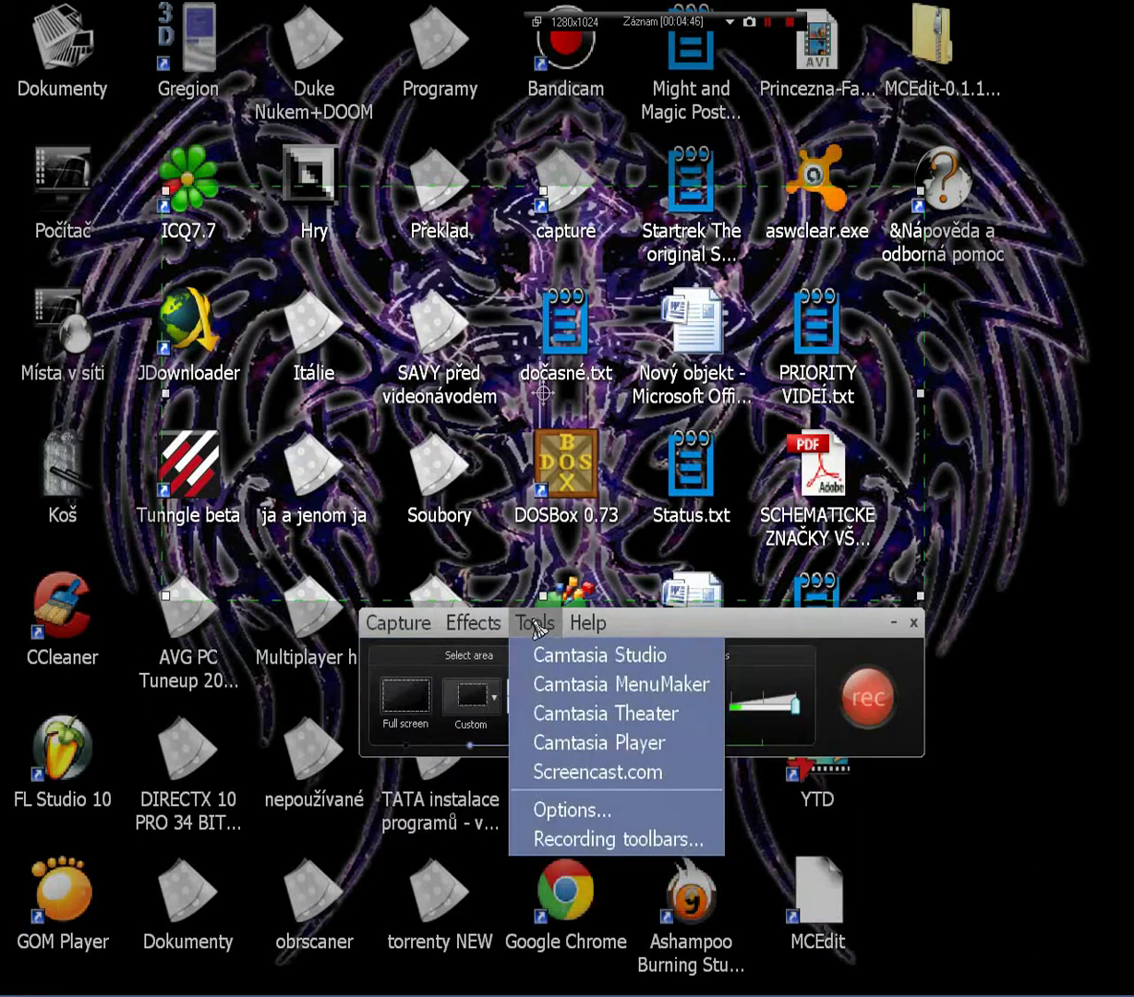
left_click(554, 808)
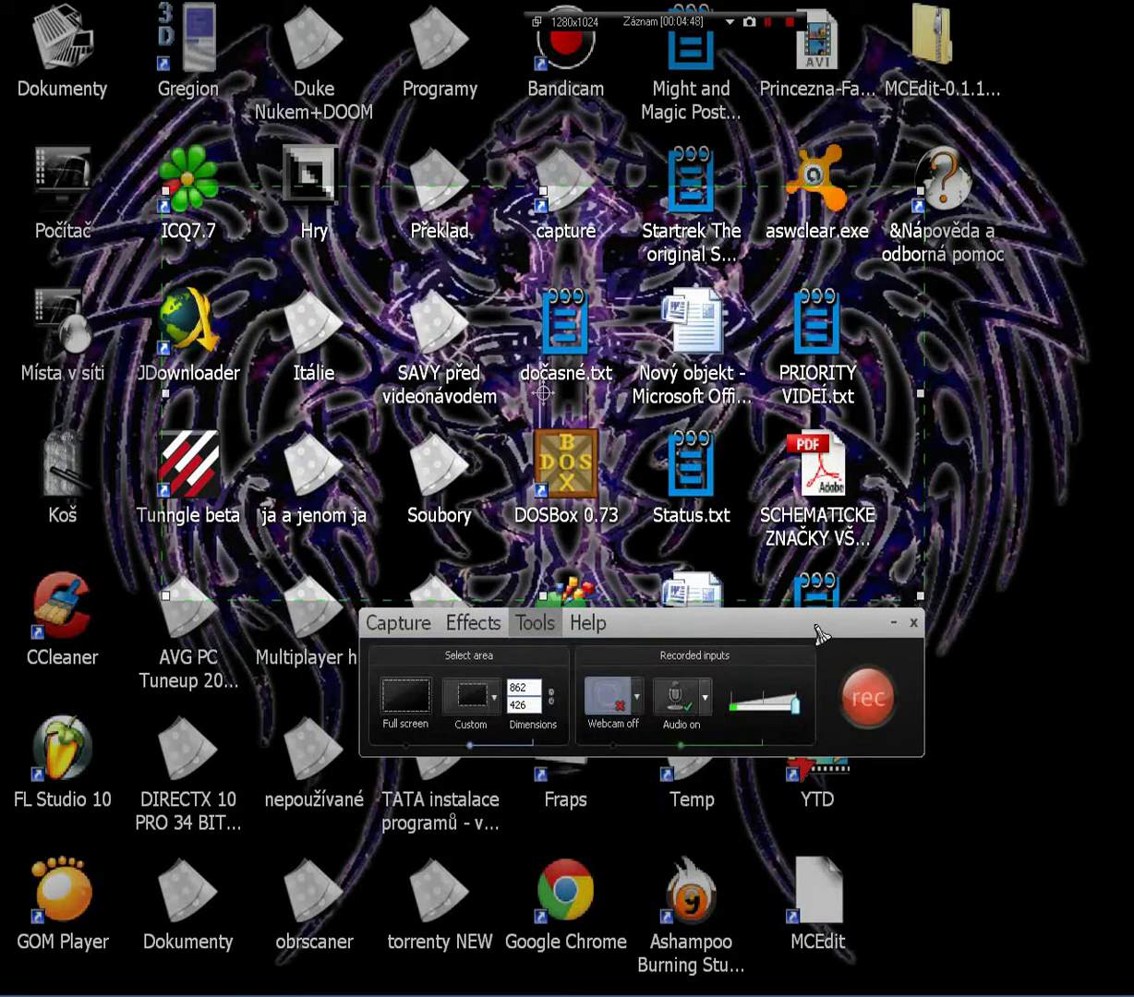
left_click_drag(376, 313, 732, 450)
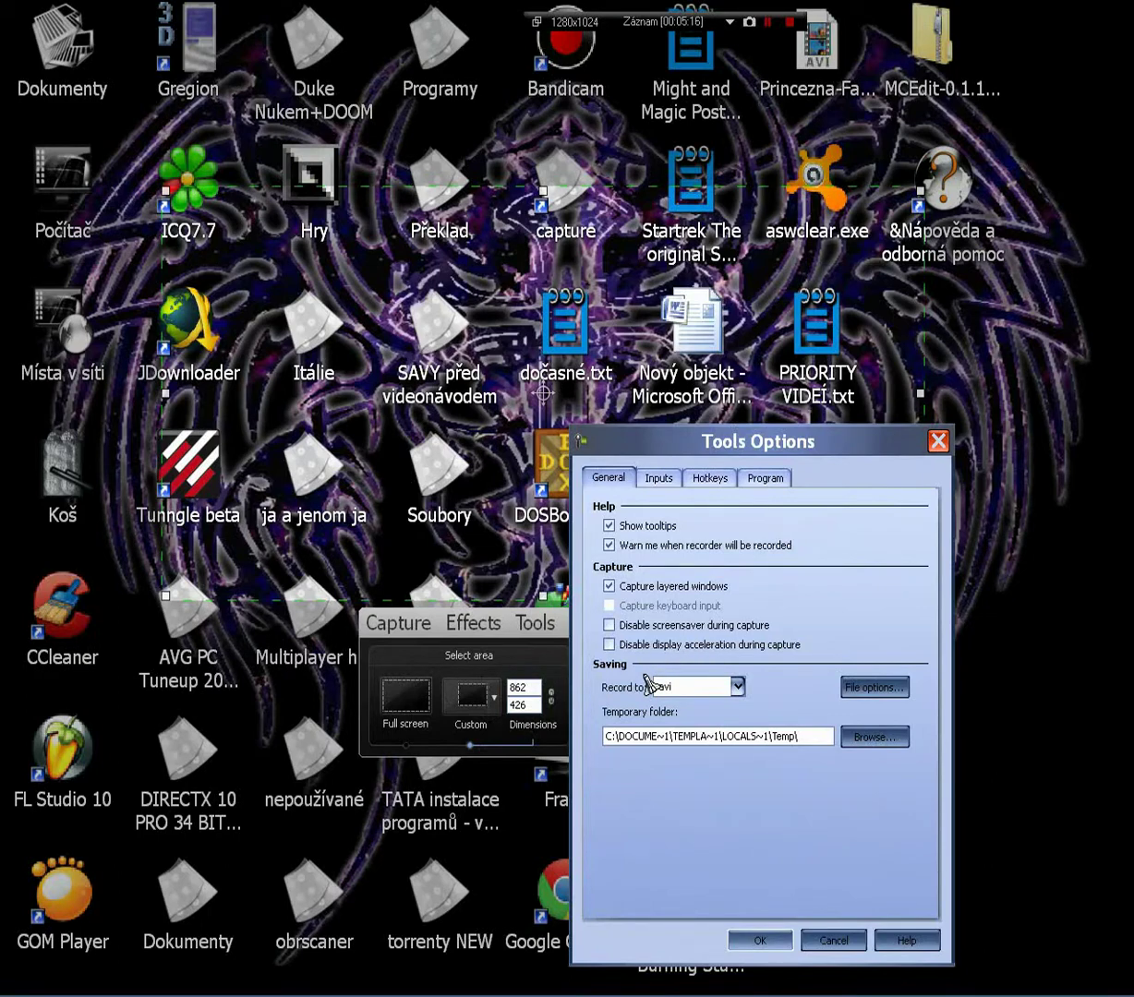
Choose .avi as the recording format and review the output file options without changing them.
left_click(737, 687)
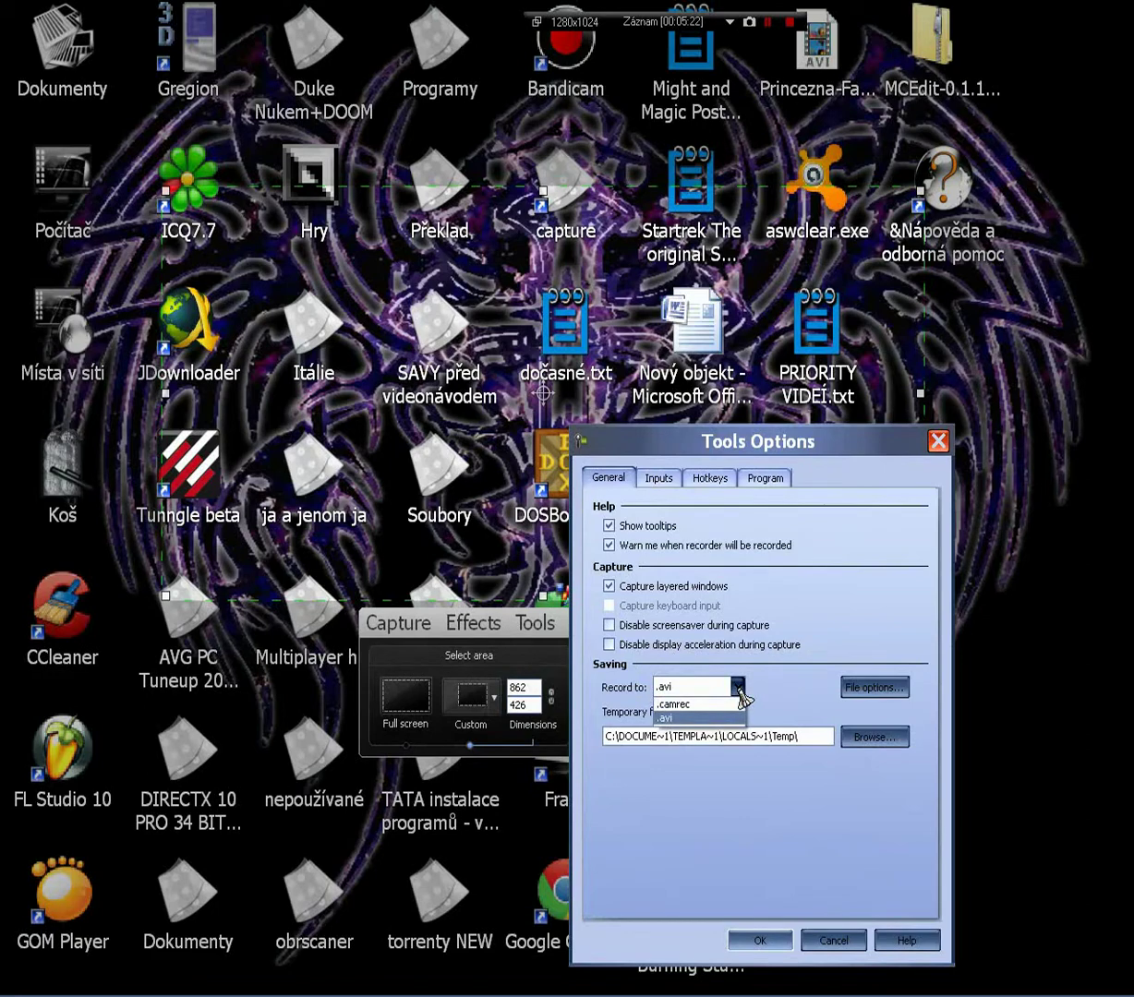
left_click(706, 718)
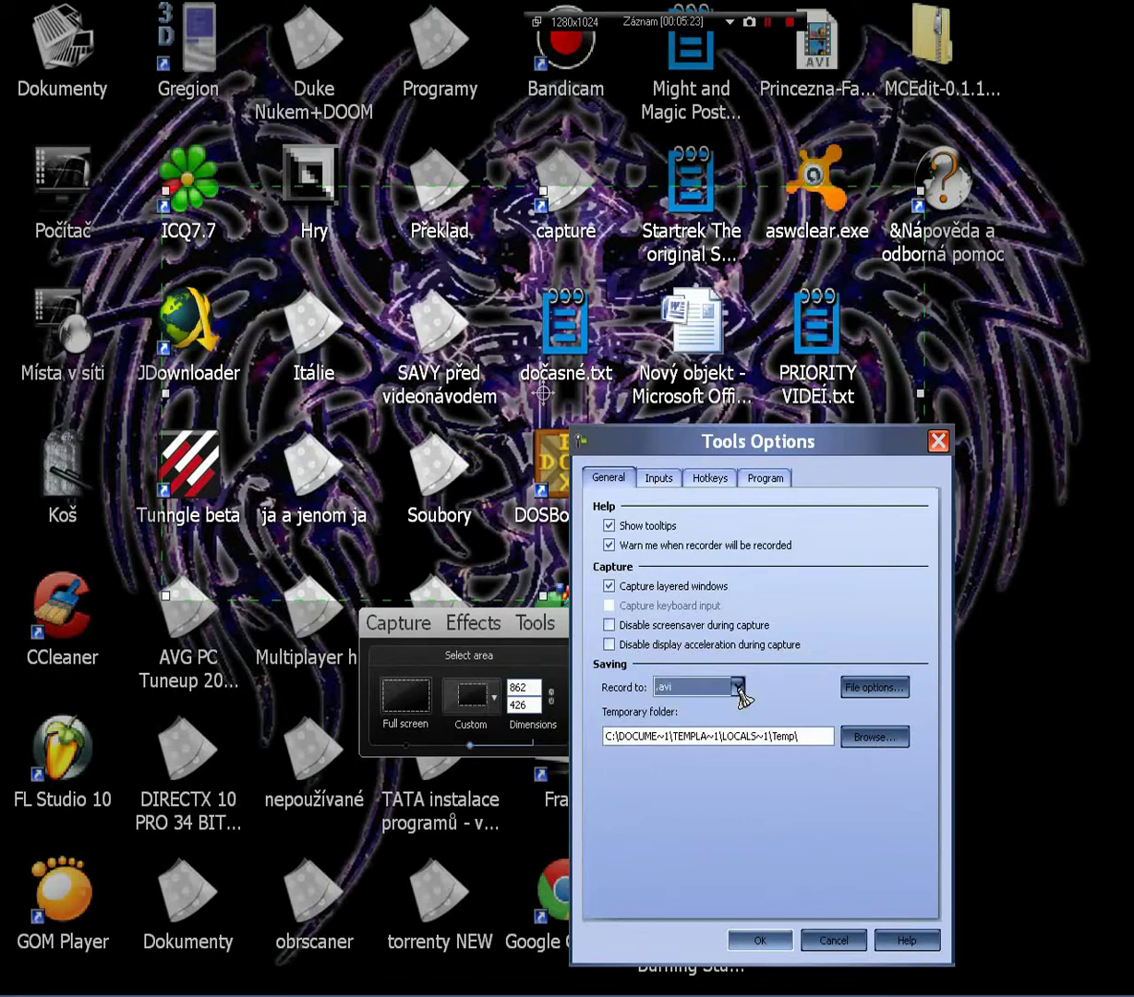
left_click(868, 688)
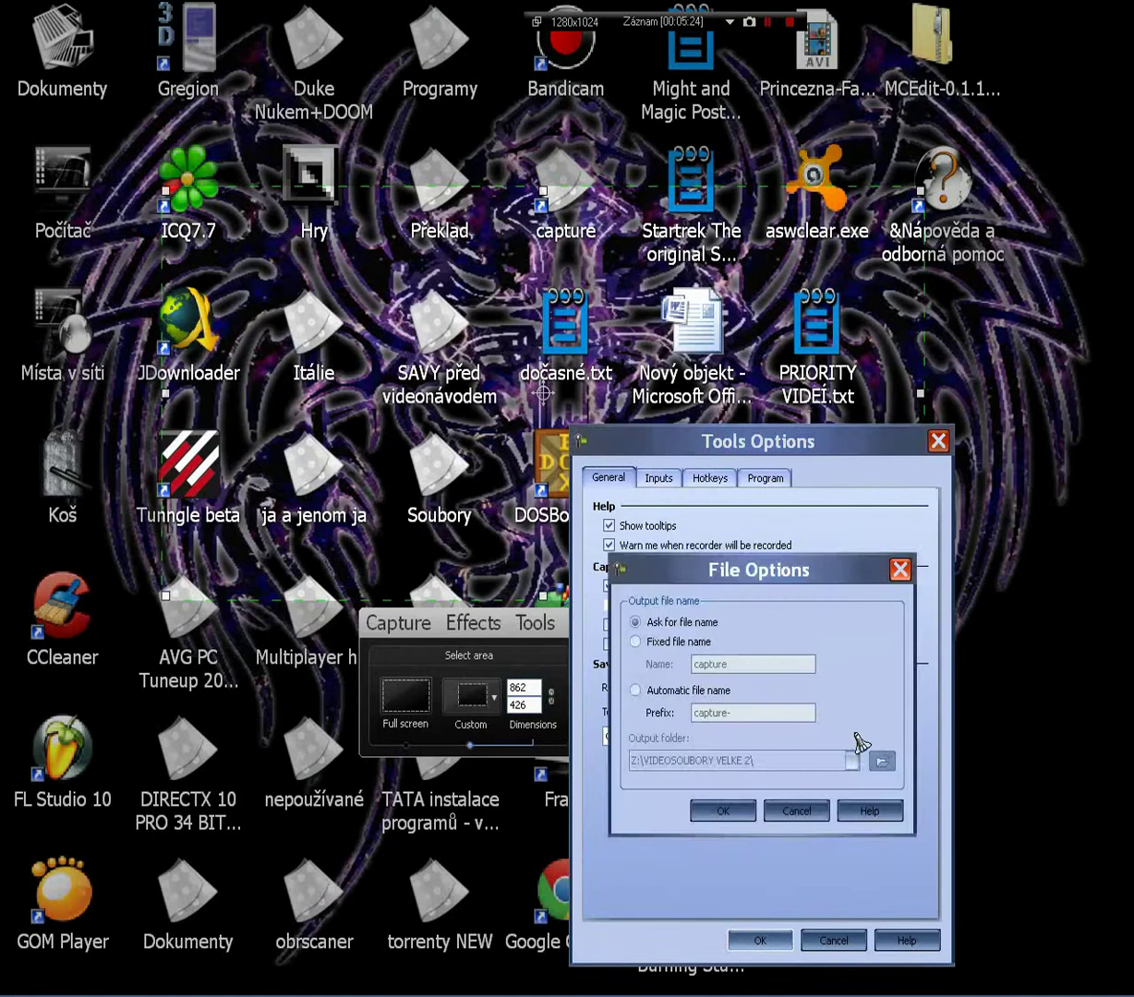
left_click(792, 813)
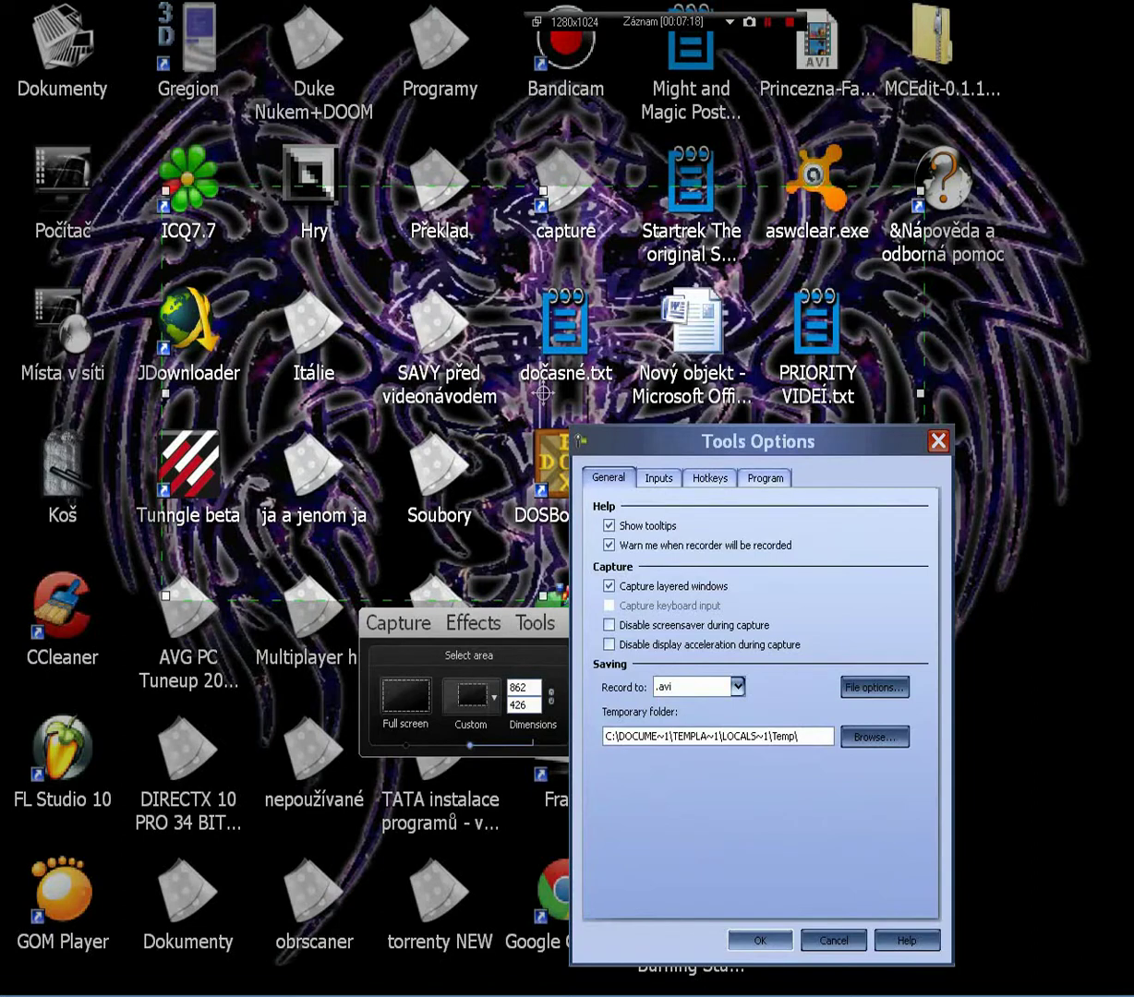
Reposition the options dialog and open the video compression setup from the input settings.
left_click_drag(660, 440, 888, 385)
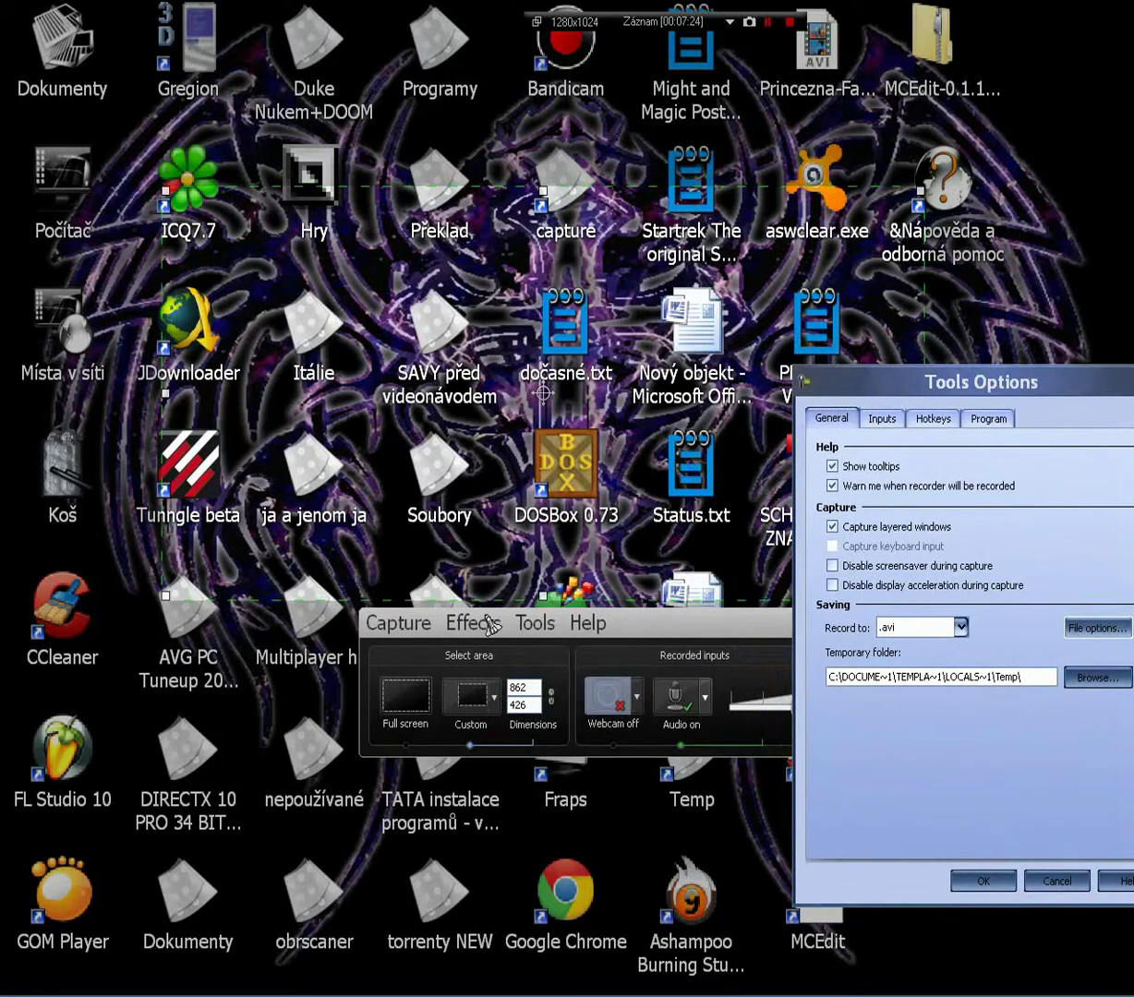
left_click_drag(1008, 399, 898, 398)
left_click(772, 418)
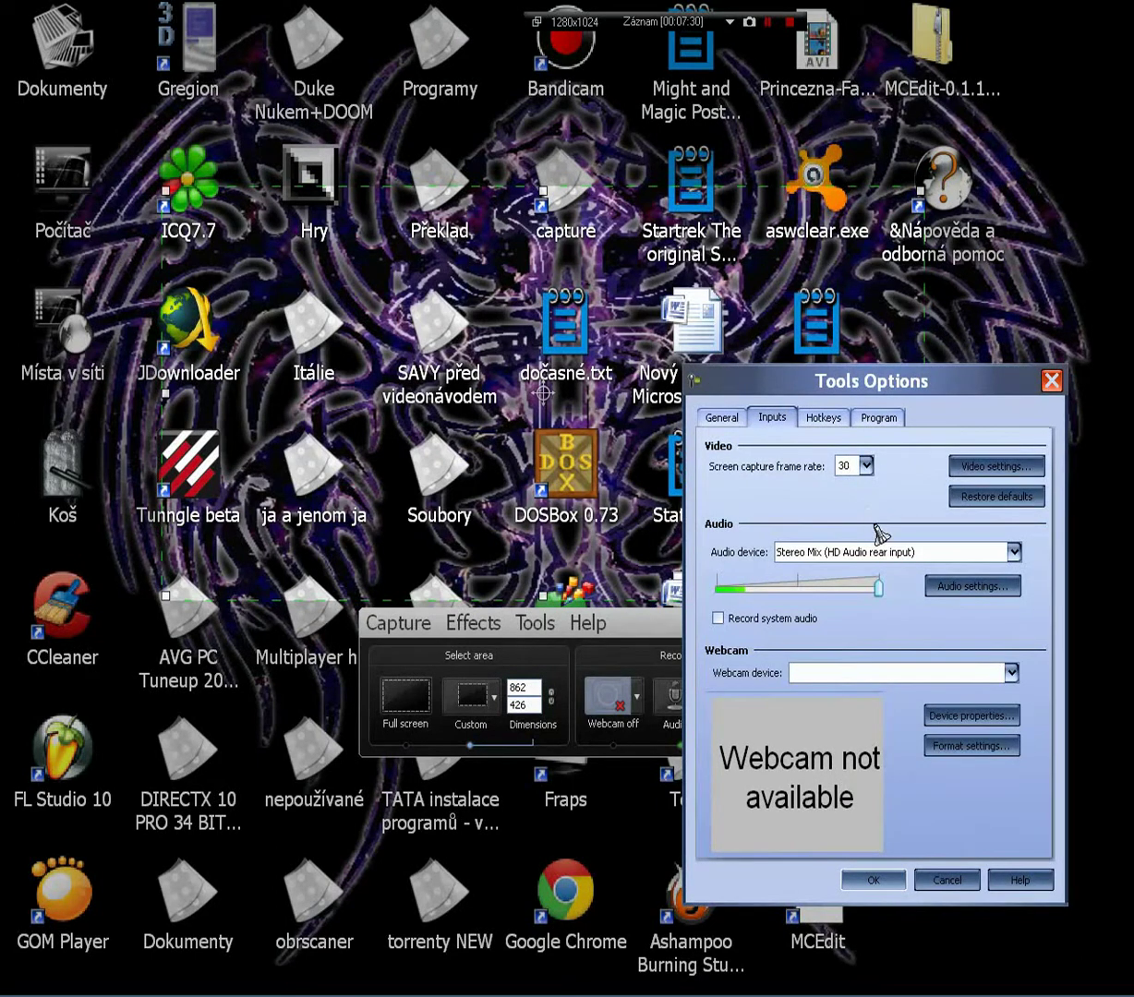
left_click(961, 467)
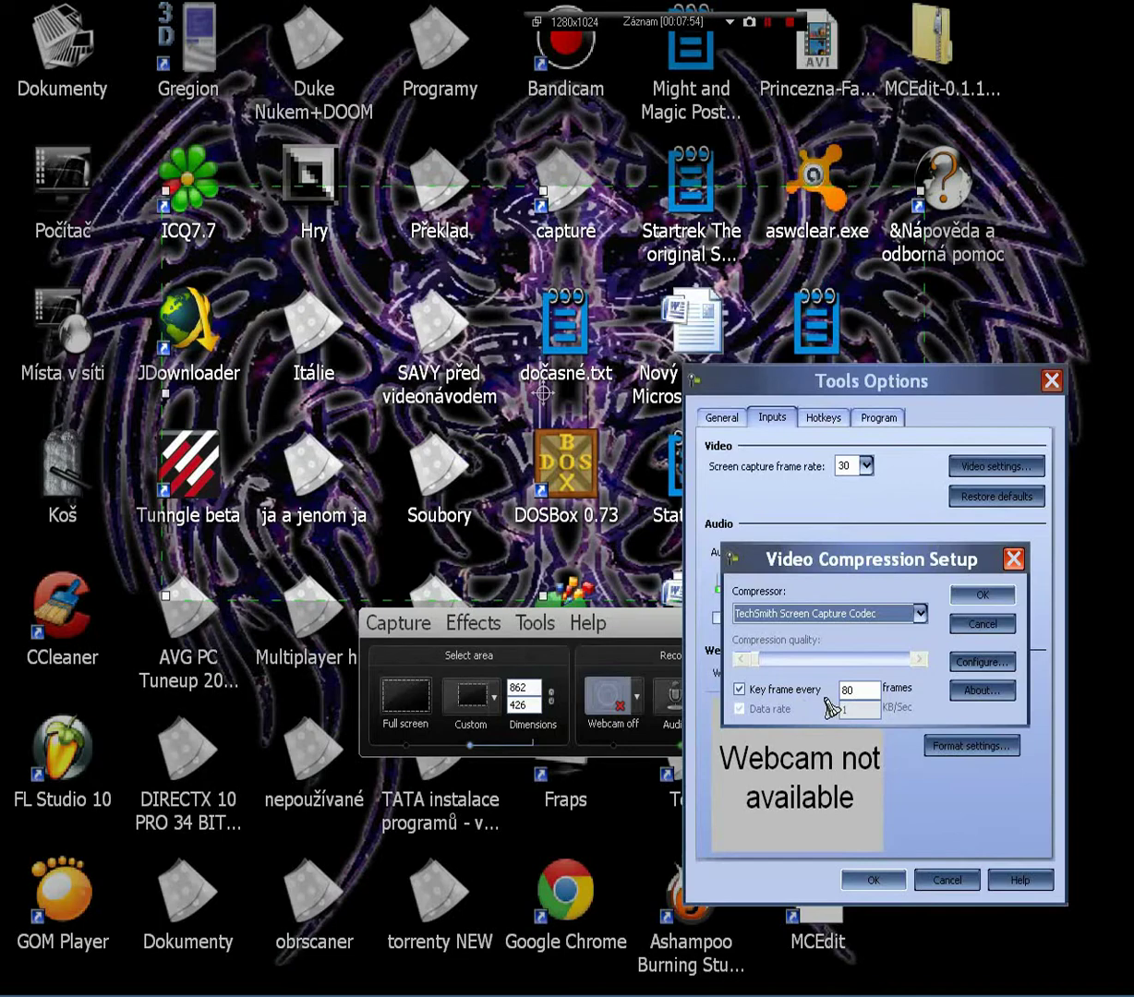
Examine the key frame interval and the TechSmith codec's compression control, and cancel the video compression setup.
double_click(857, 690)
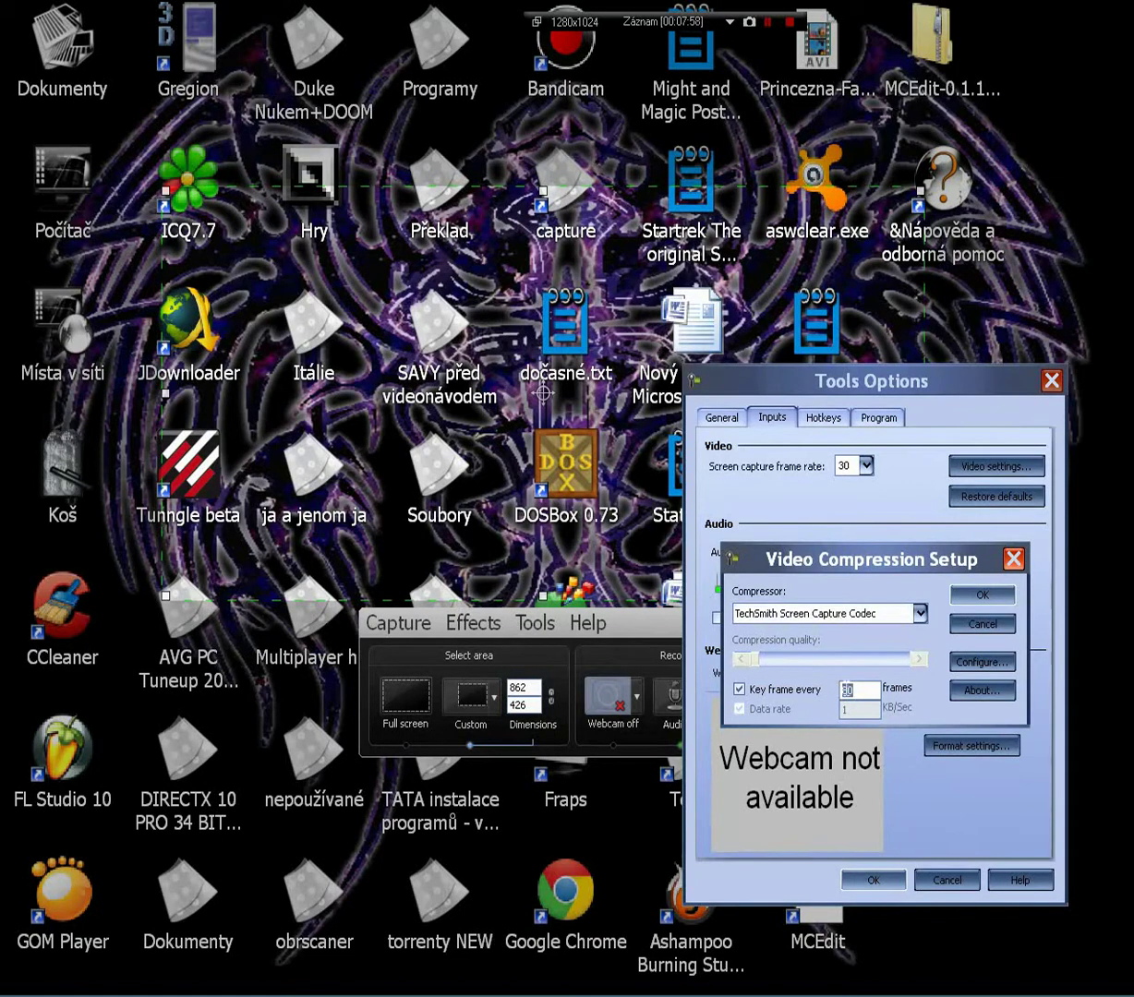
type("80")
double_click(847, 690)
type("8")
left_click(979, 662)
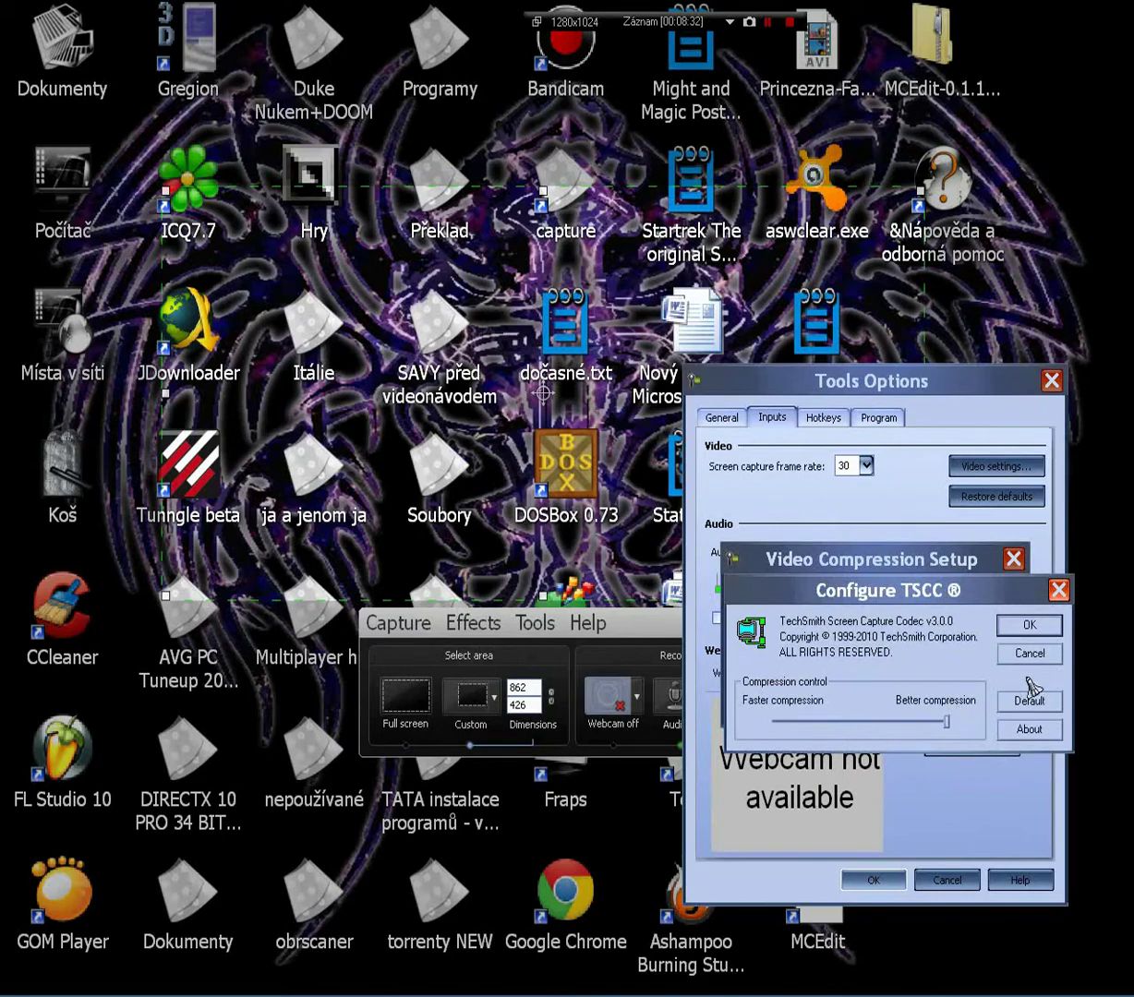
left_click(1001, 633)
left_click(982, 624)
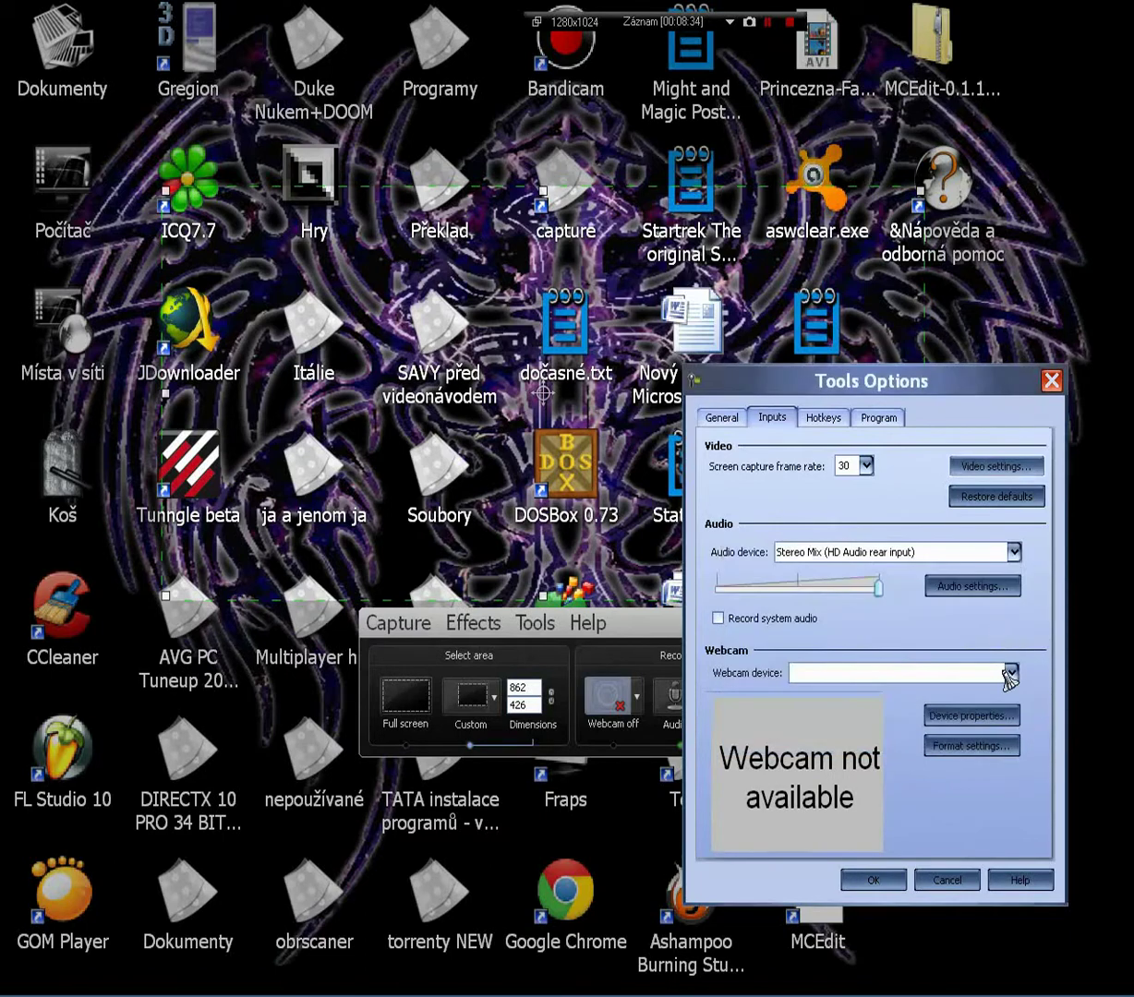
Review the recorder's hotkey and program options, and leave the Tools Options dialog without saving.
left_click(812, 418)
left_click(772, 417)
left_click(814, 418)
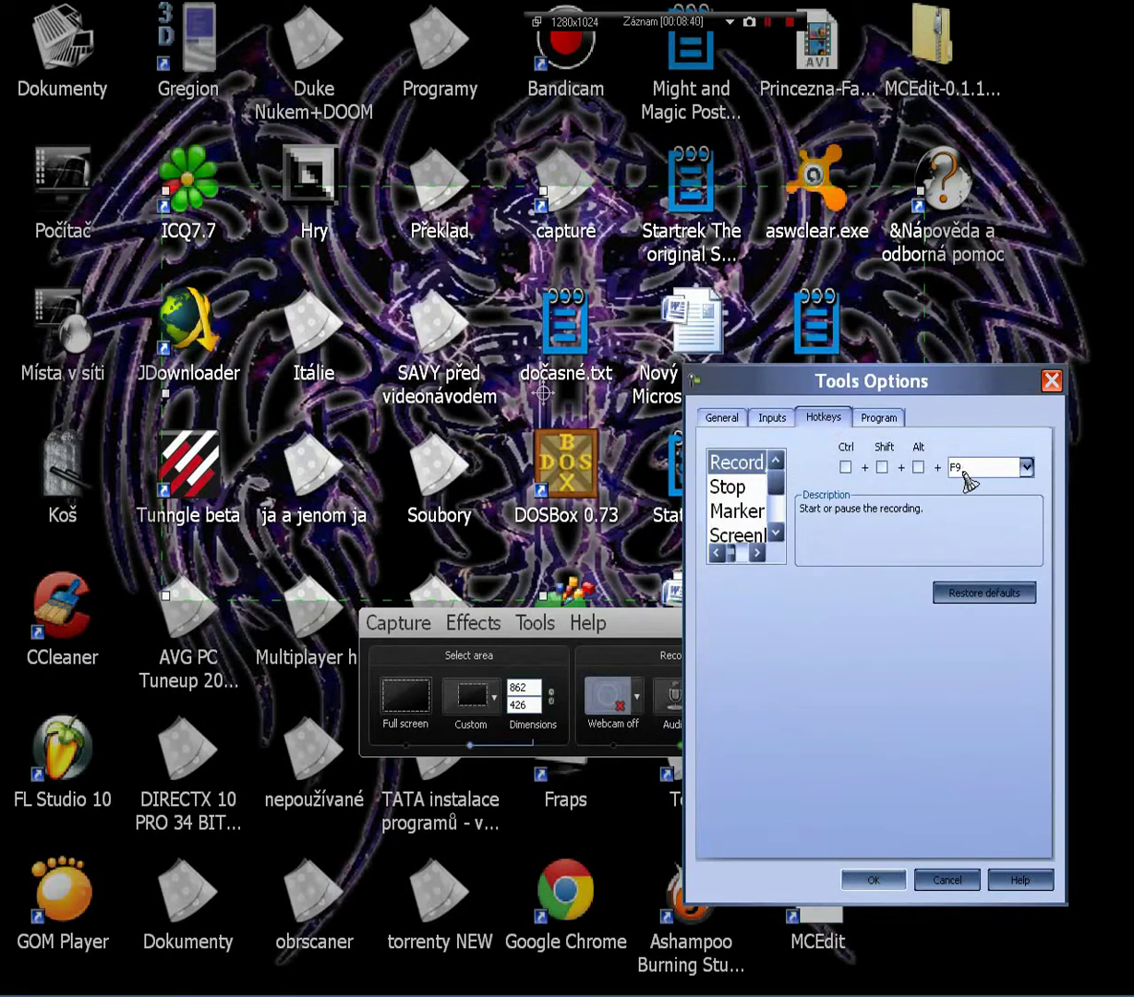
left_click(882, 419)
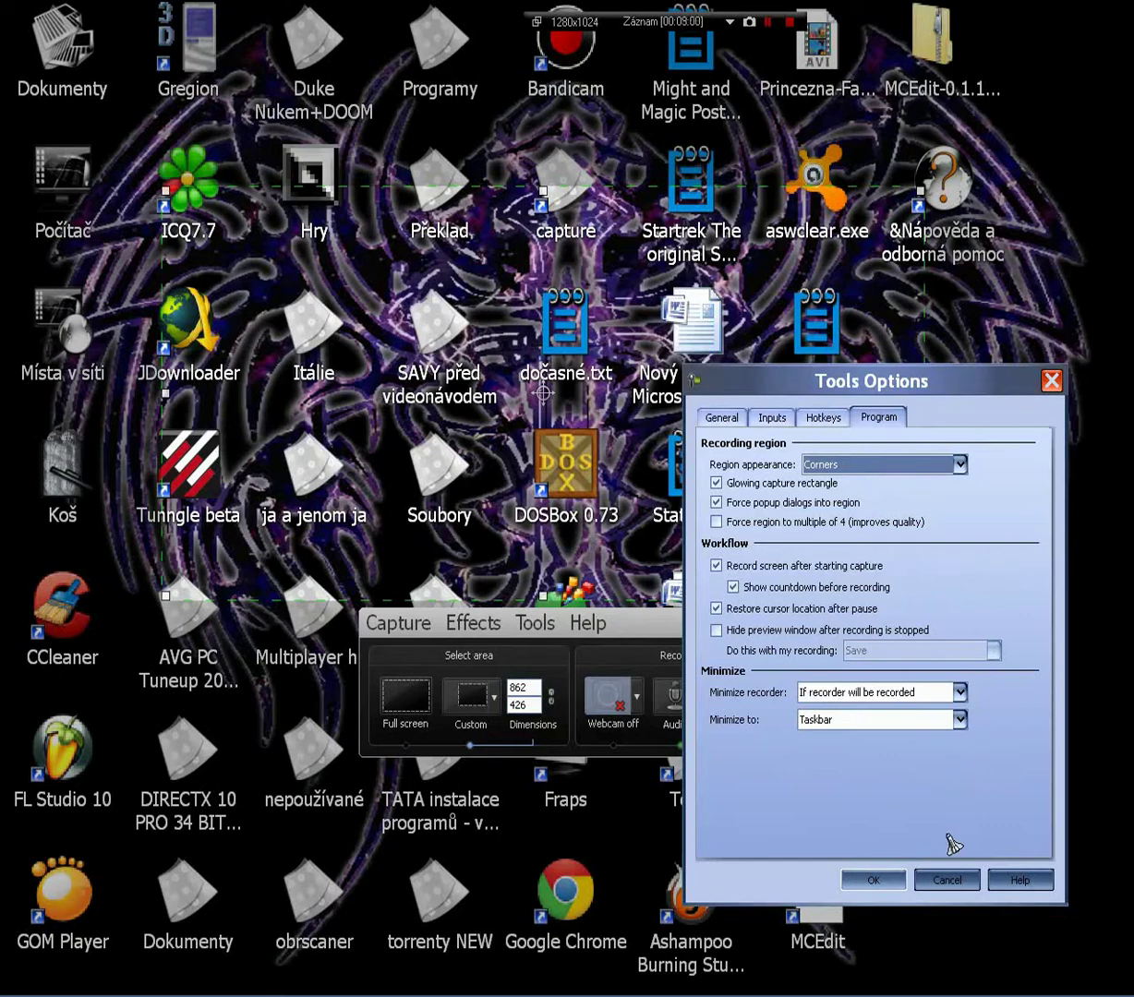
left_click(941, 879)
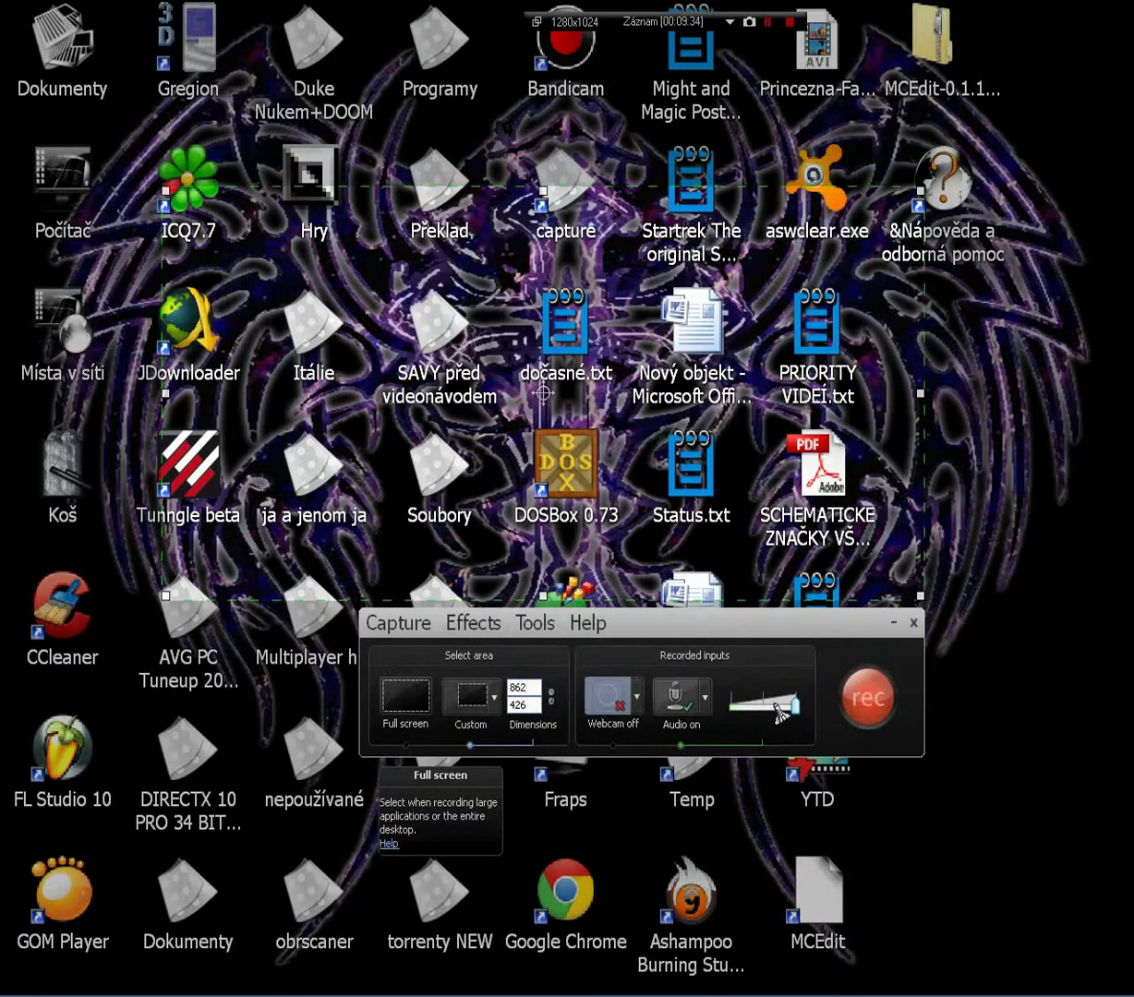
Close the Camtasia recorder and launch HyperCam 3 from the Programy folder, clearing the folder window off the desktop.
left_click(913, 623)
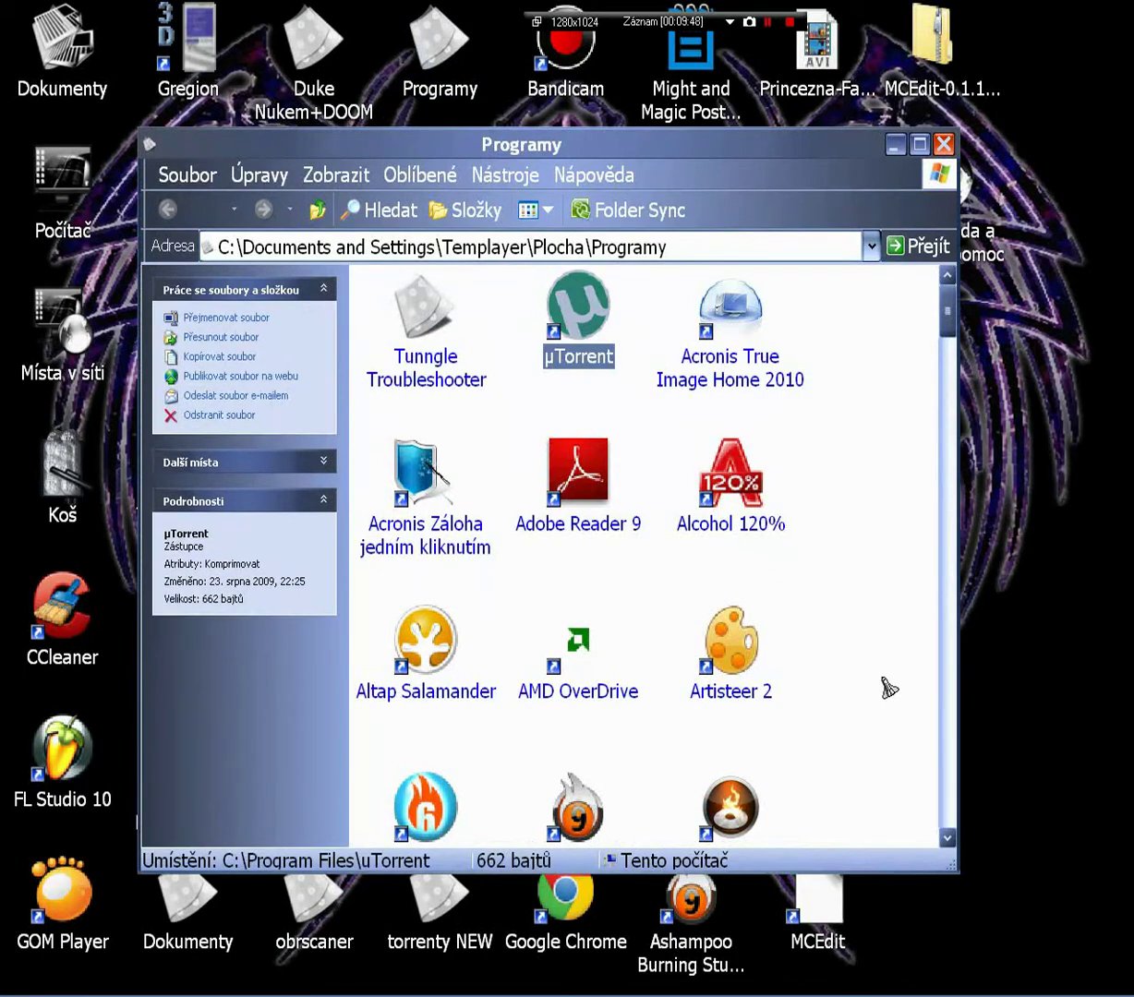
key("h")
key("h")
key("h")
key("h")
key("h")
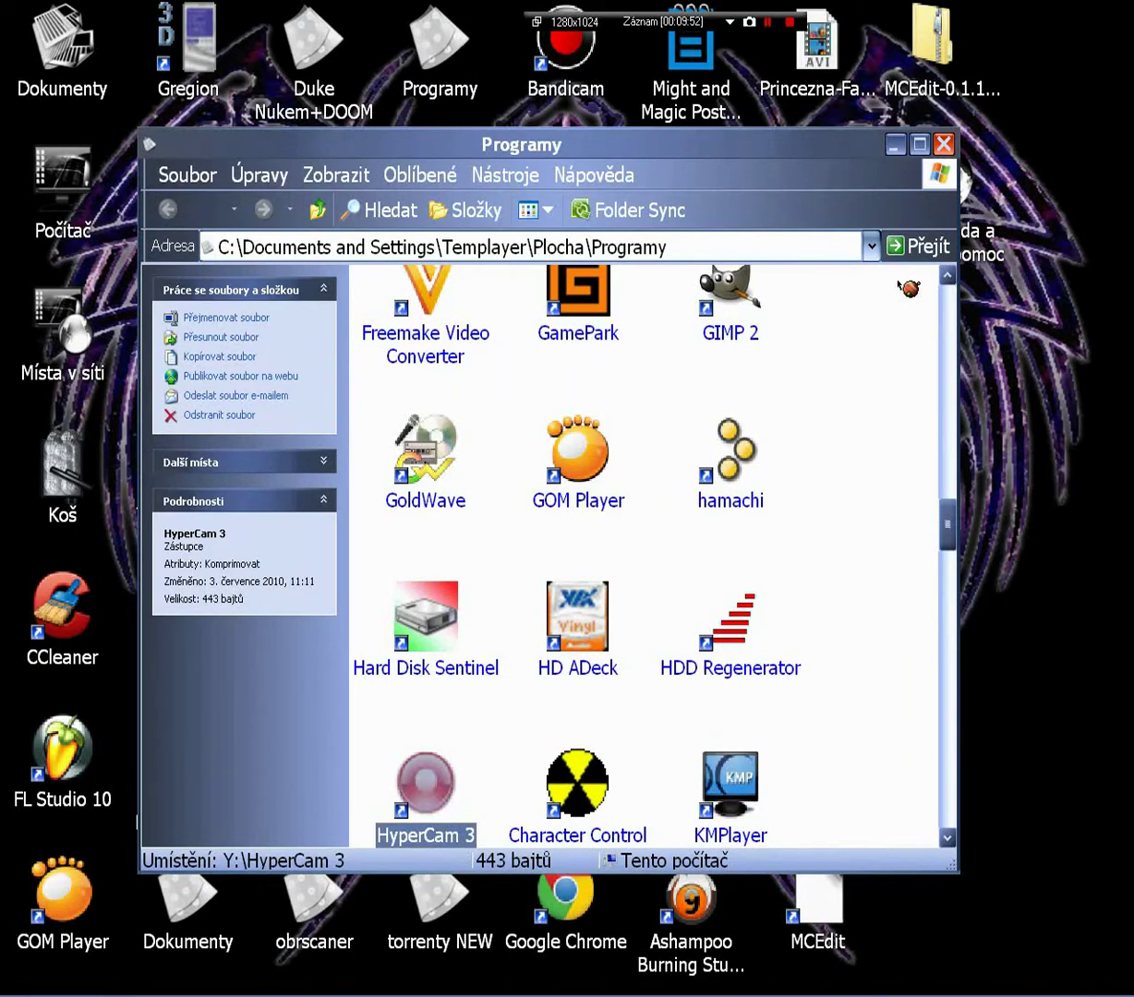
key("Return")
key("super+d")
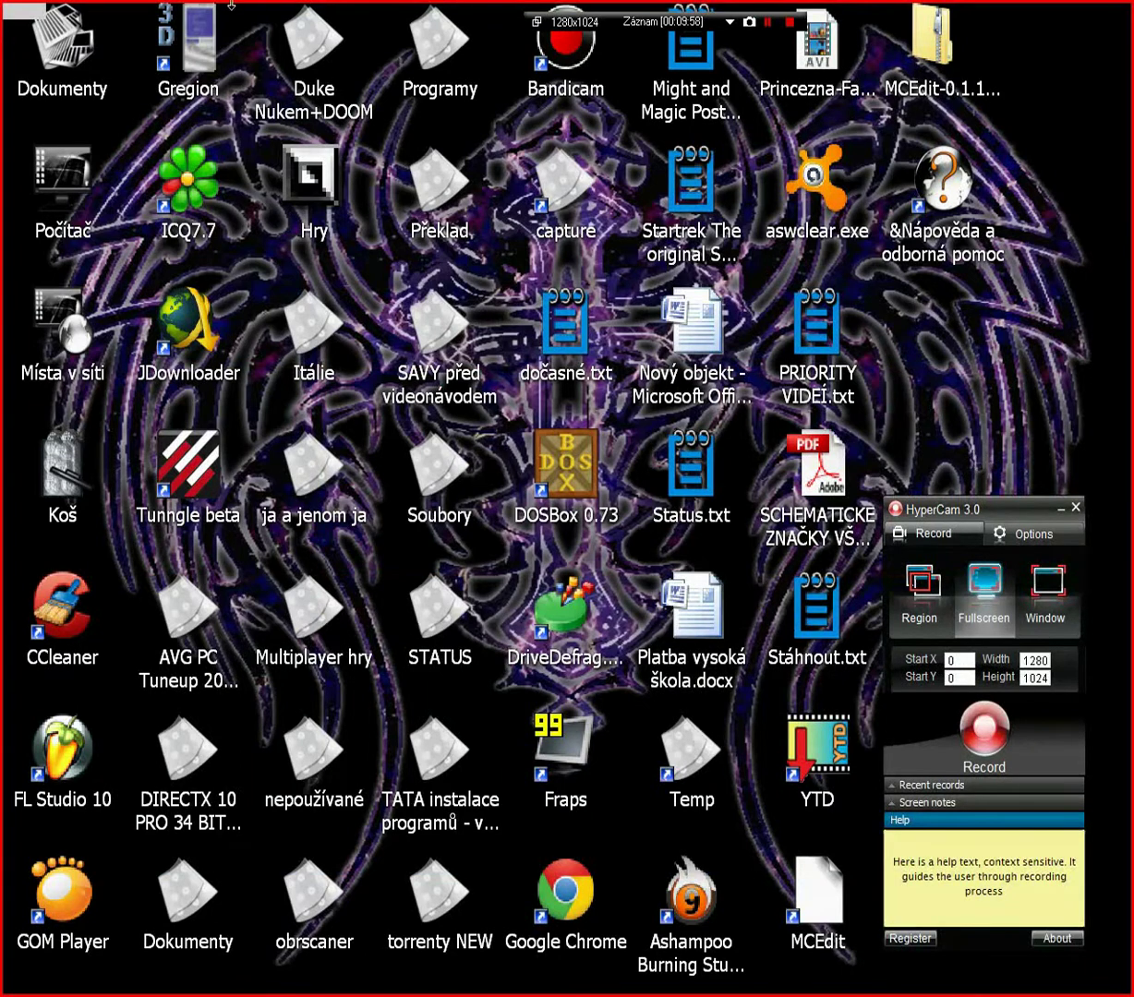
Move the HyperCam window nearer the middle of the desktop and choose Fullscreen as the capture area.
mouse_move(1085, 955)
left_click_drag(1025, 534, 859, 423)
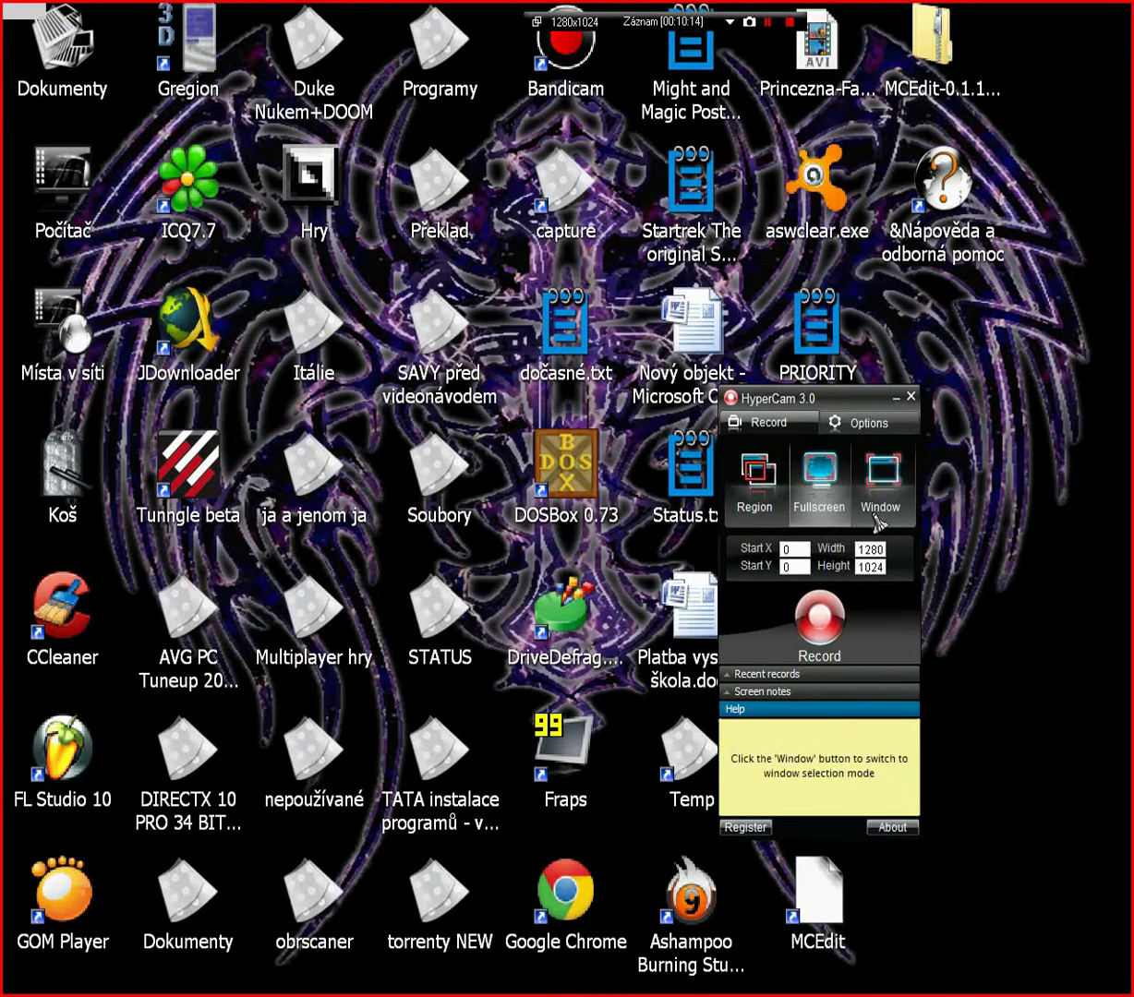
left_click(819, 475)
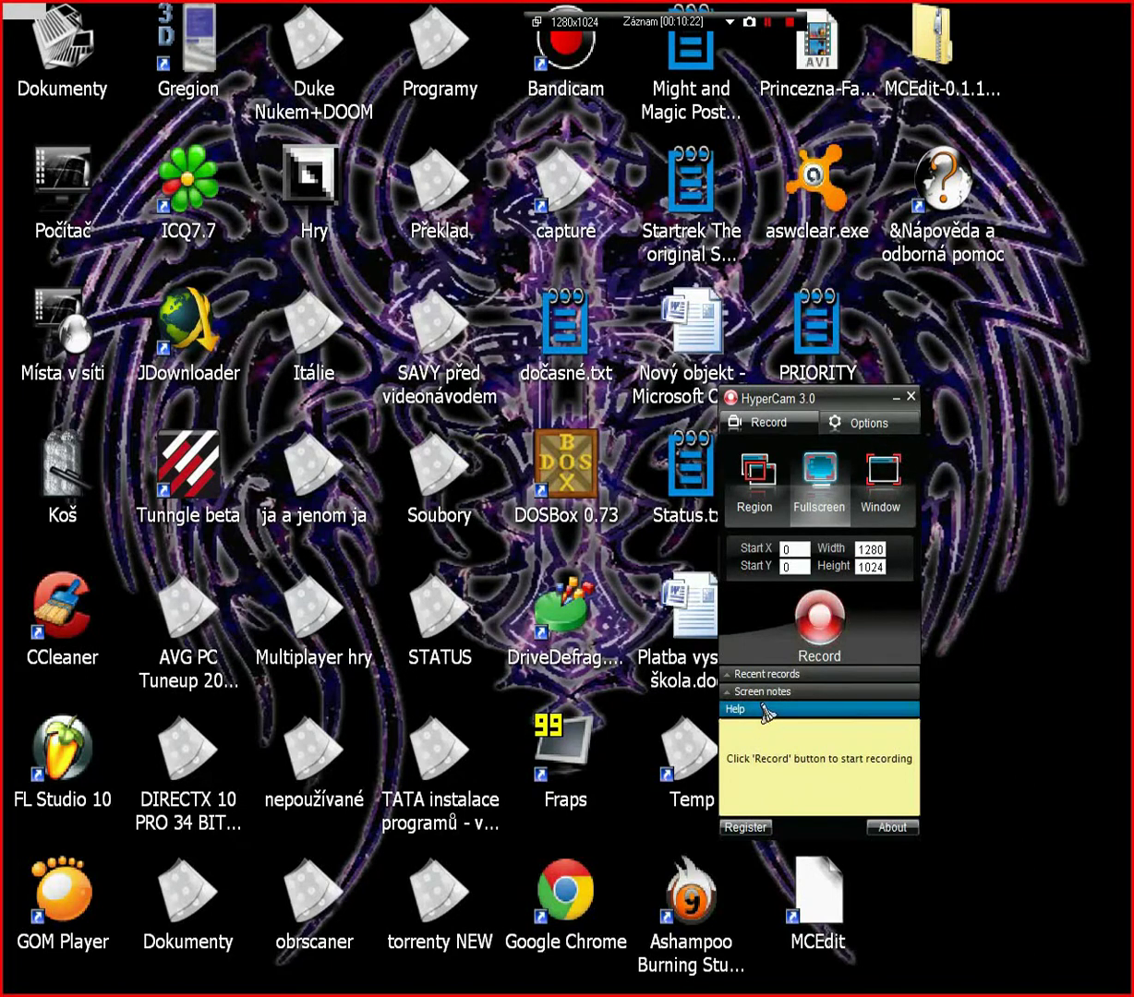
Open HyperCam's options beside its main window and review the video settings, audio settings and MPEG Layer-3 formats without changing them.
left_click(879, 423)
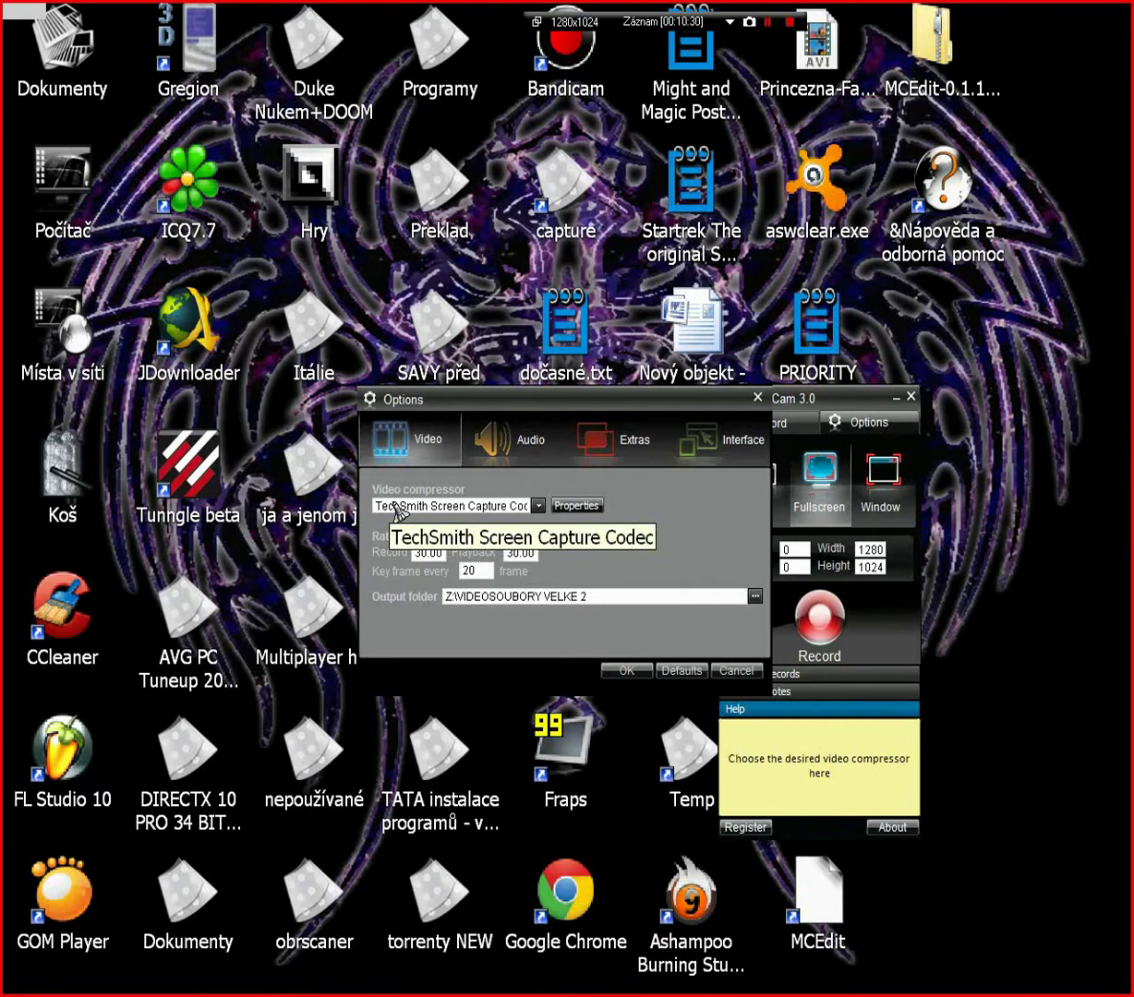
left_click_drag(522, 401, 435, 402)
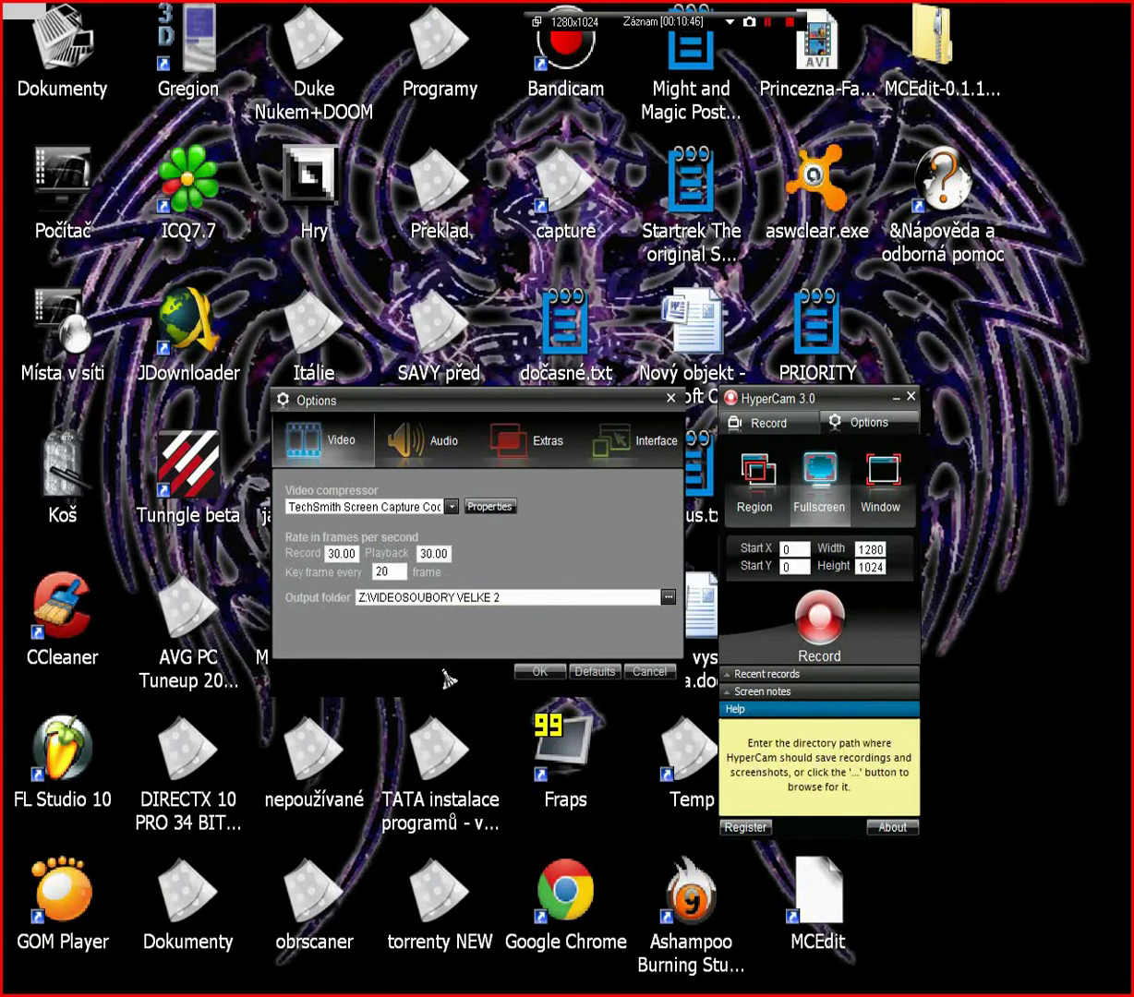
left_click(435, 441)
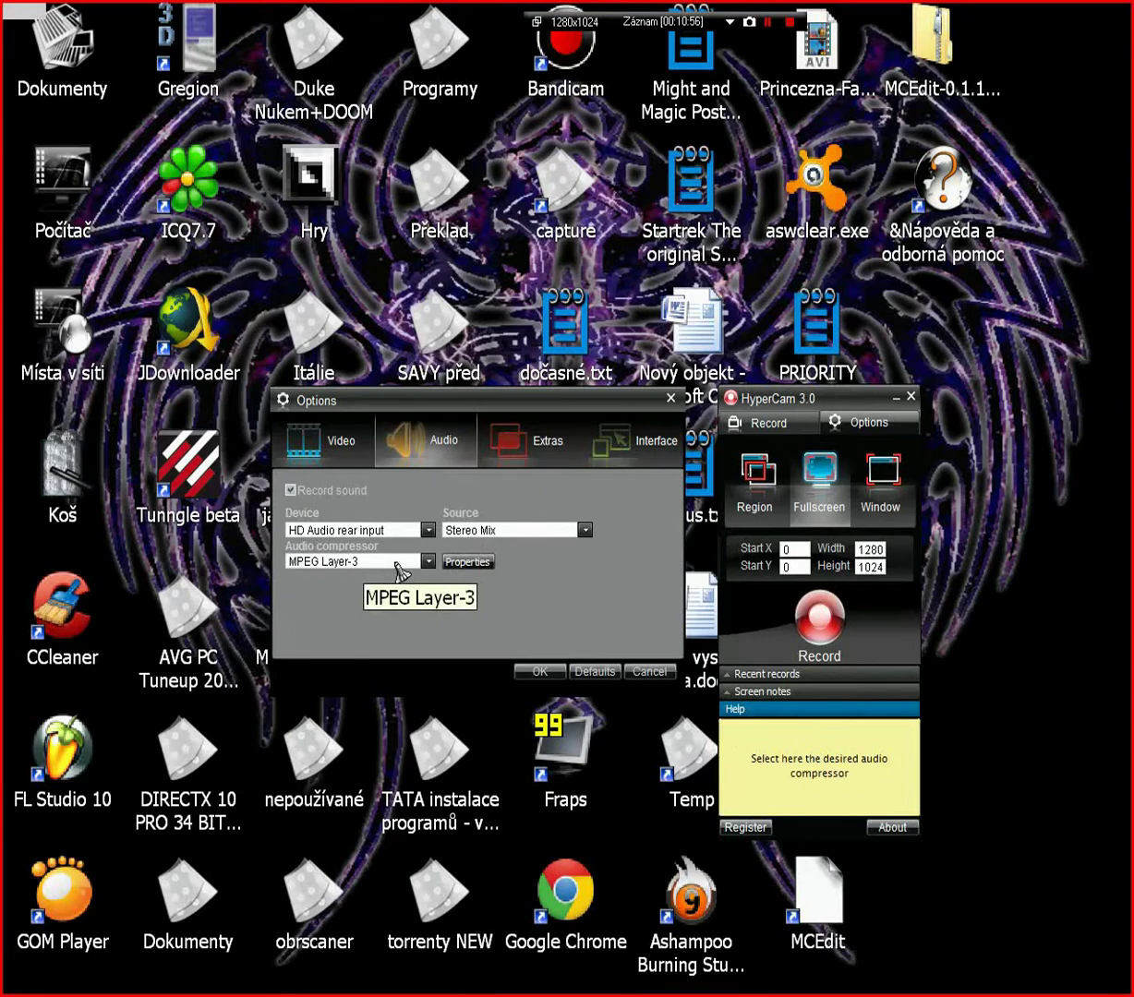
left_click(482, 562)
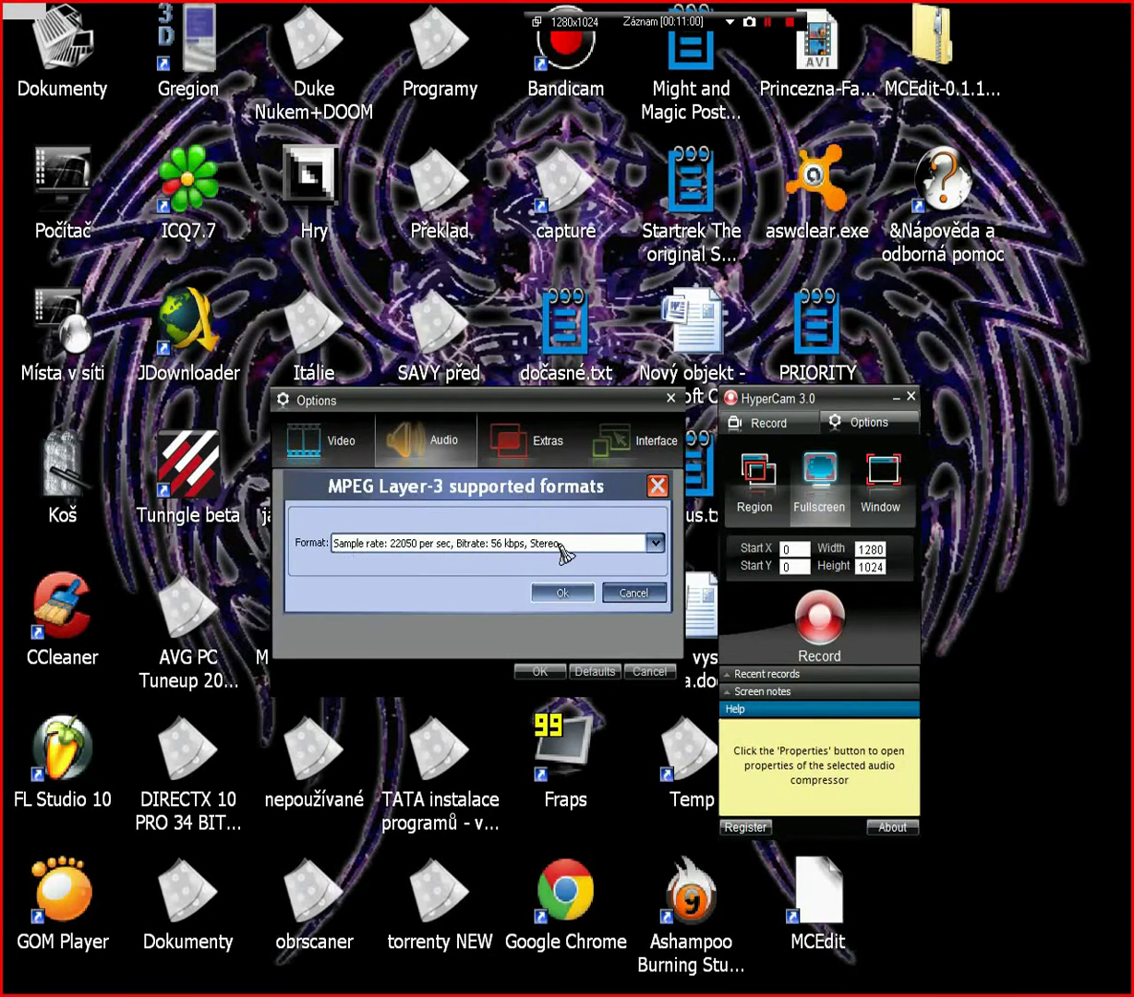
left_click(632, 592)
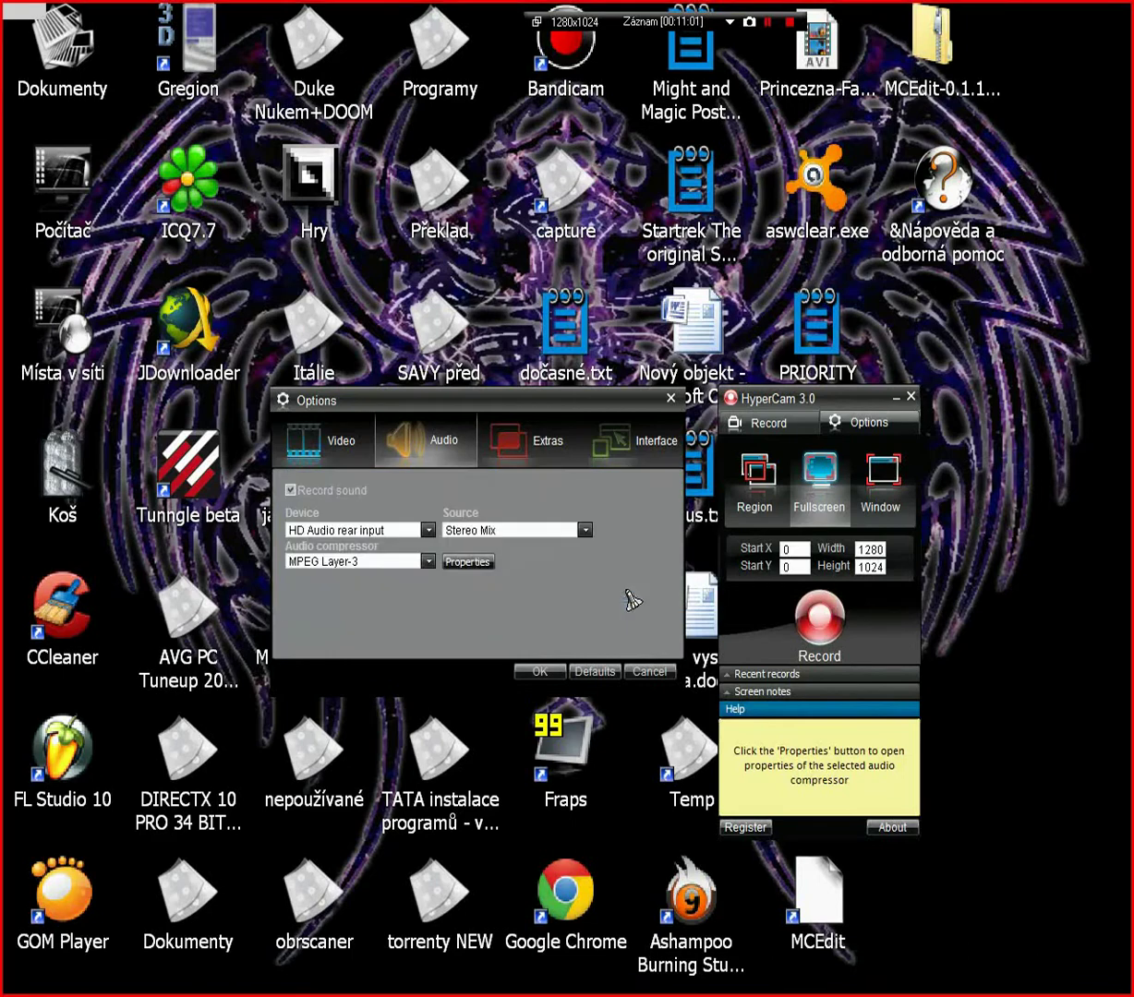
Review HyperCam's Extras and Interface options, including click effects and recording hotkeys, and close the options dialog.
left_click(533, 462)
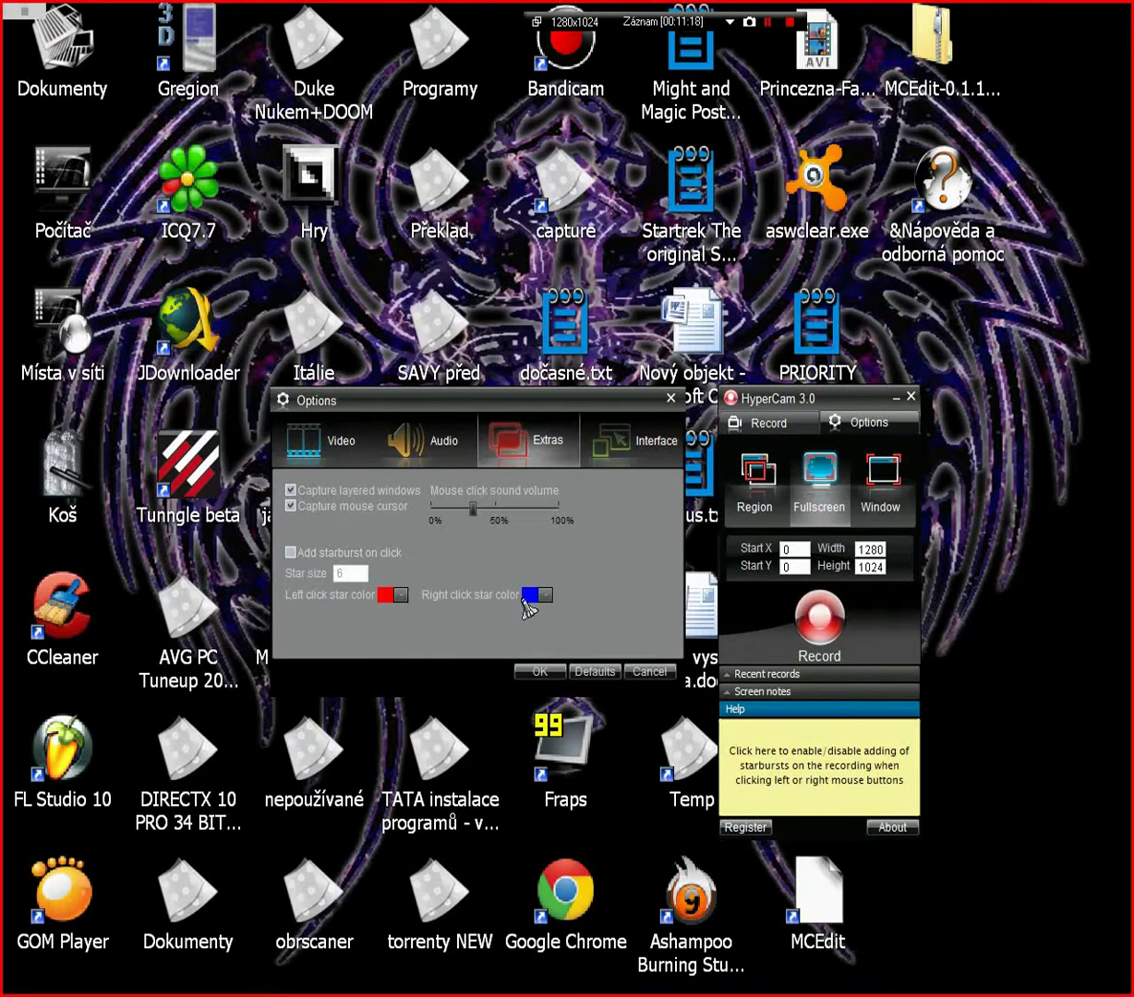
left_click(644, 467)
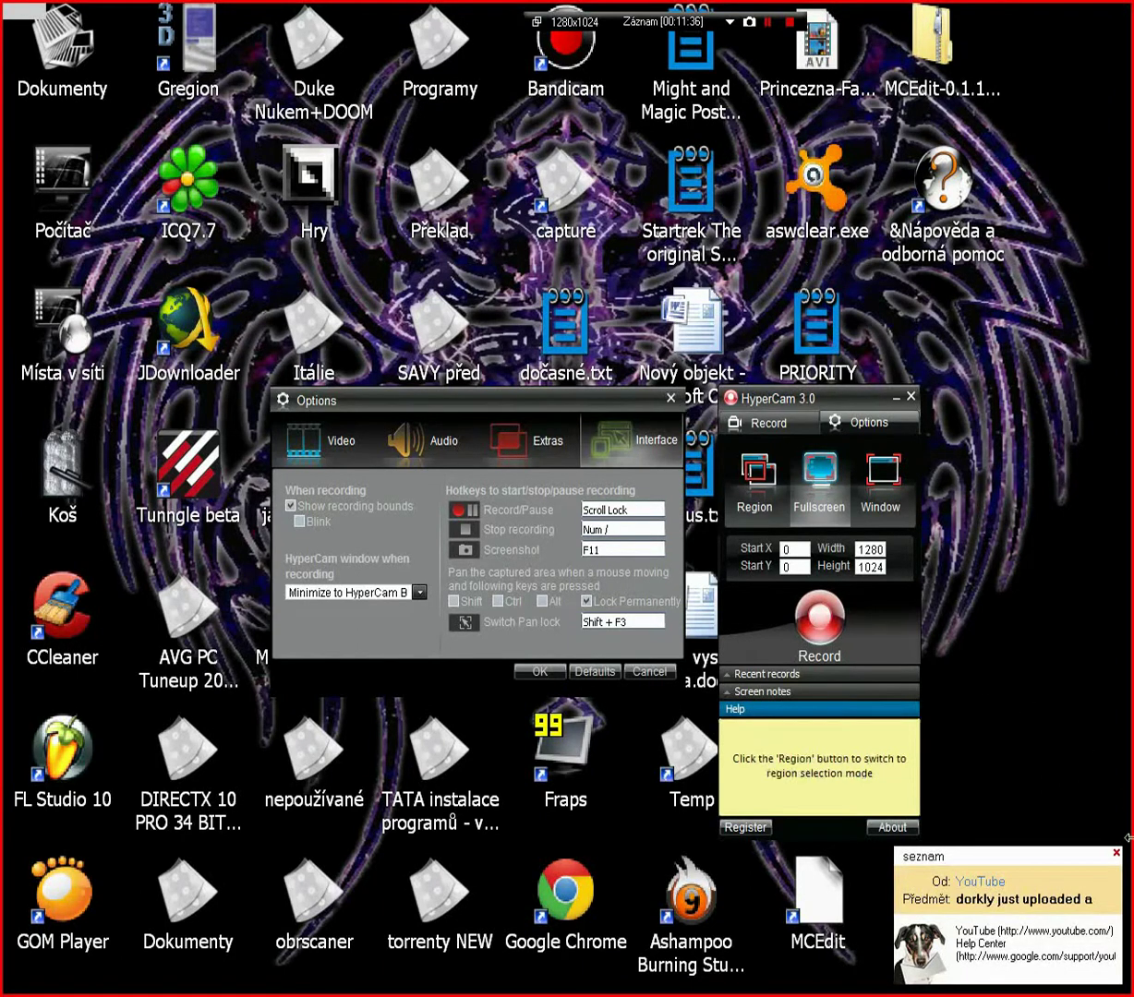
left_click(672, 399)
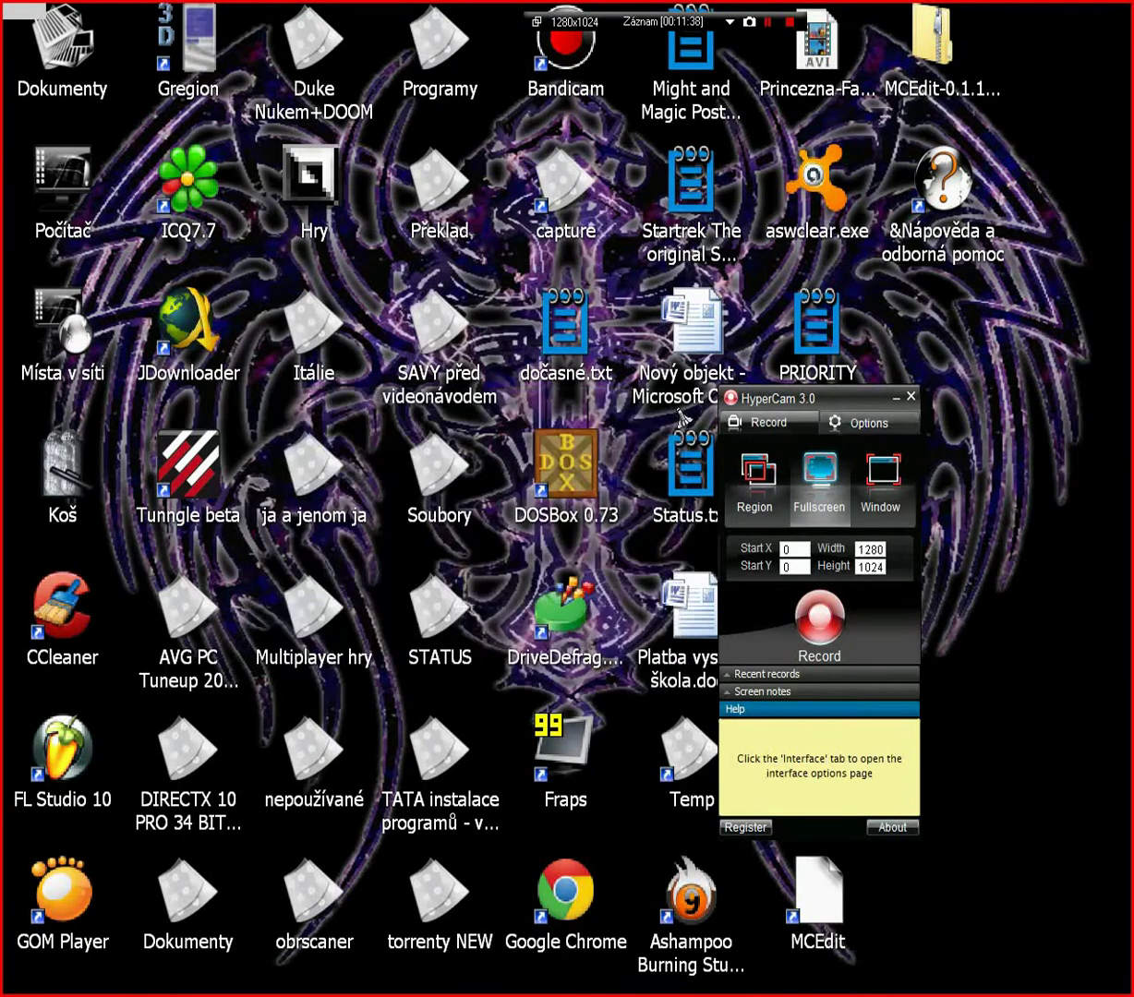
Close HyperCam and switch to Bandicam, placing its window in the middle of the desktop.
left_click(912, 399)
left_click(813, 983)
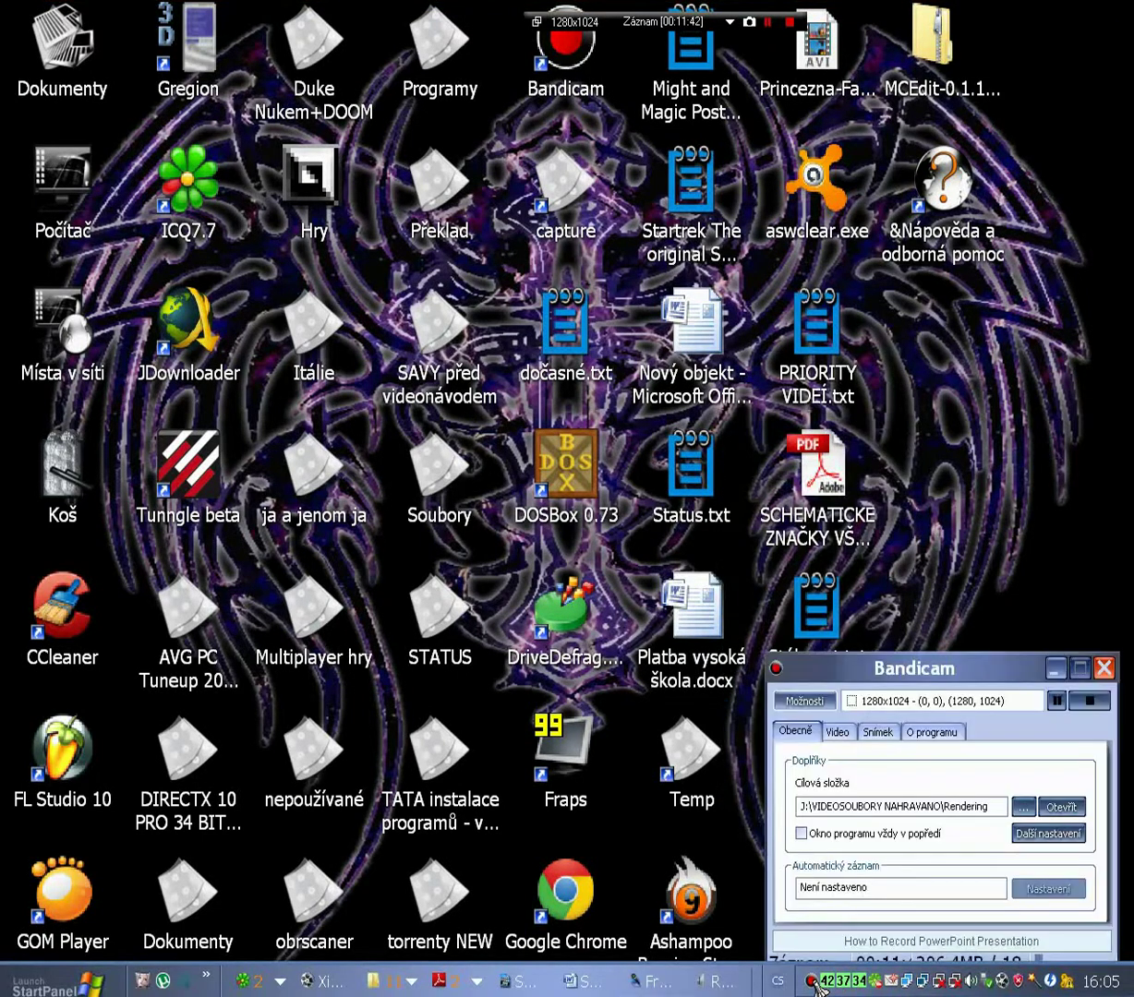
left_click_drag(861, 728, 463, 486)
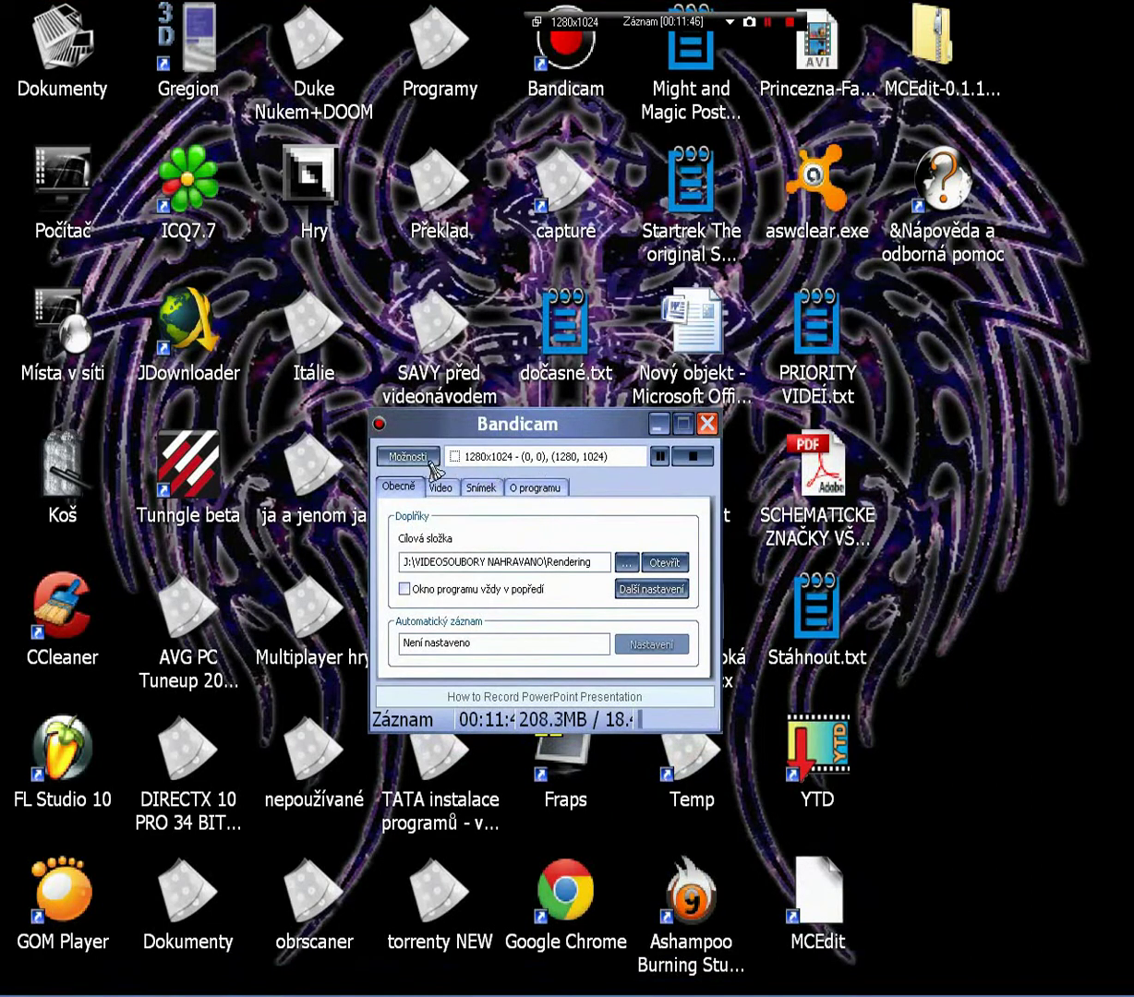
left_click_drag(458, 427, 598, 449)
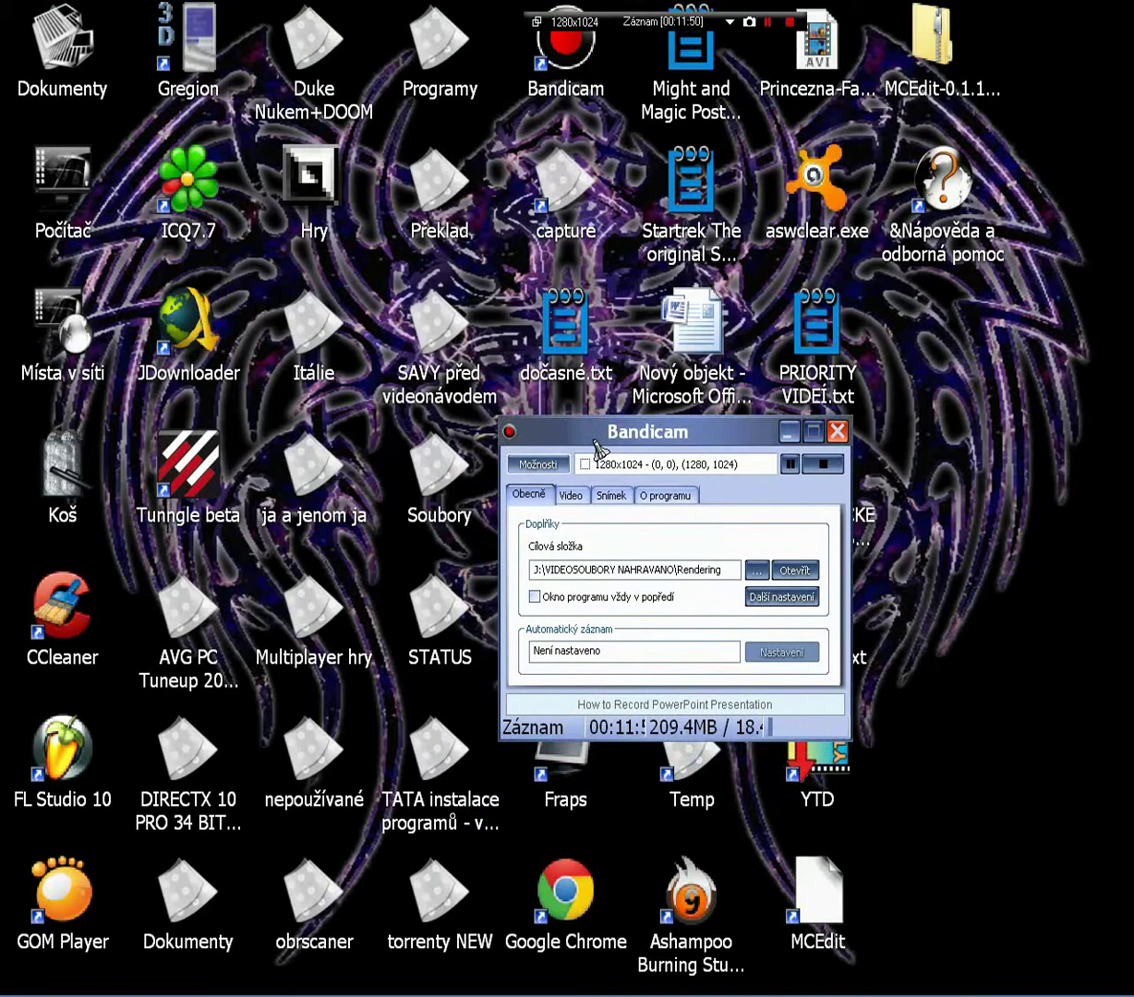
Keep Vybrané pole (š x v) as Bandicam's recording mode and review the video format settings without saving changes.
left_click(533, 463)
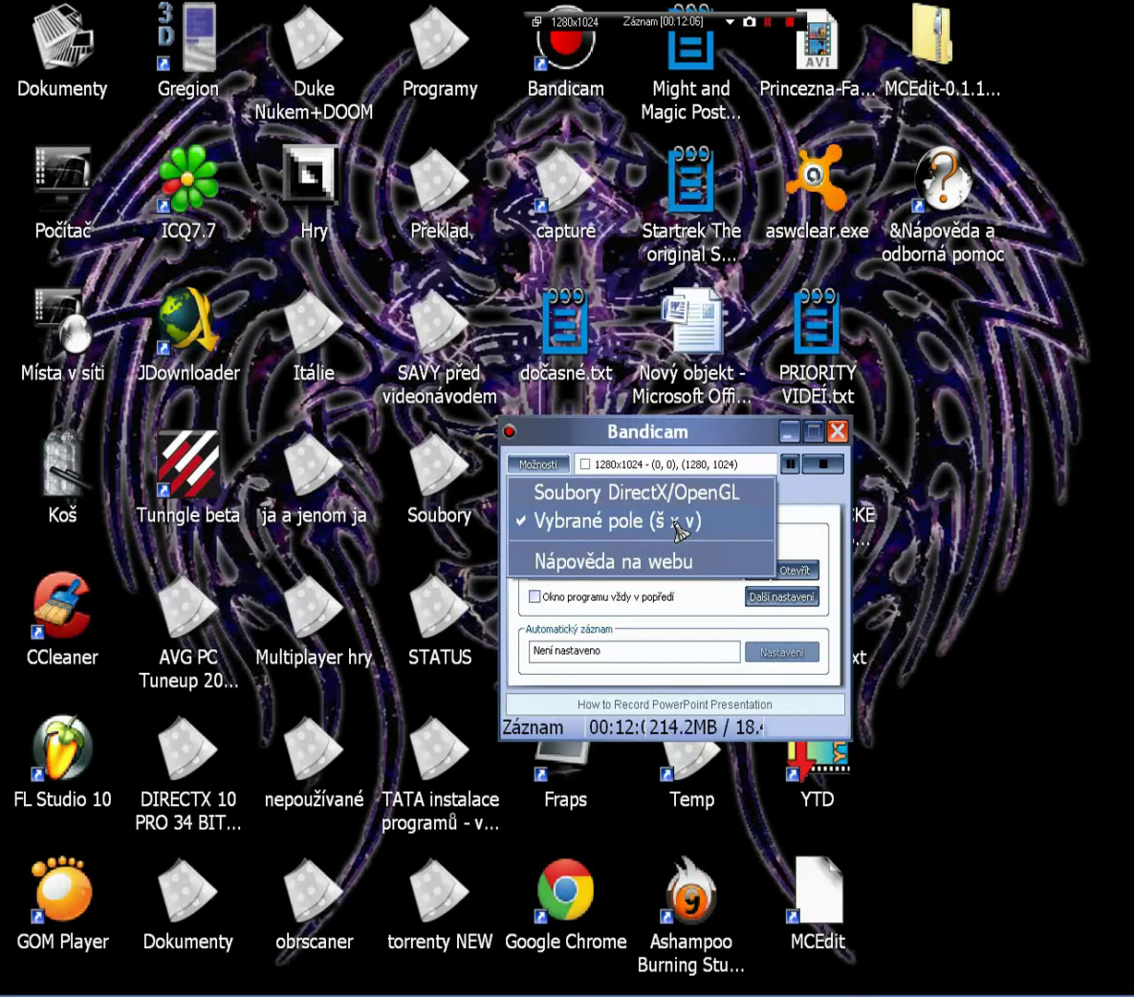
left_click(680, 530)
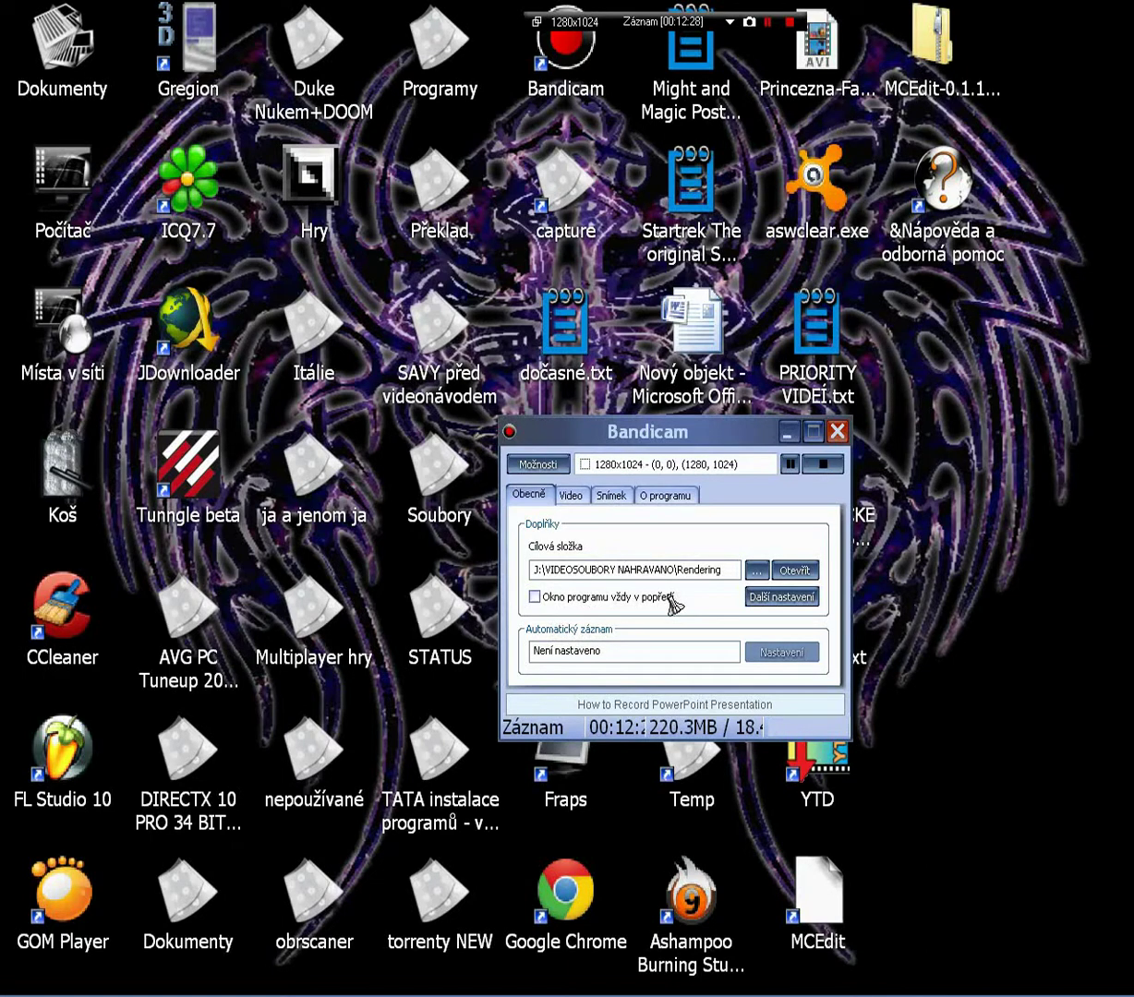
left_click(573, 497)
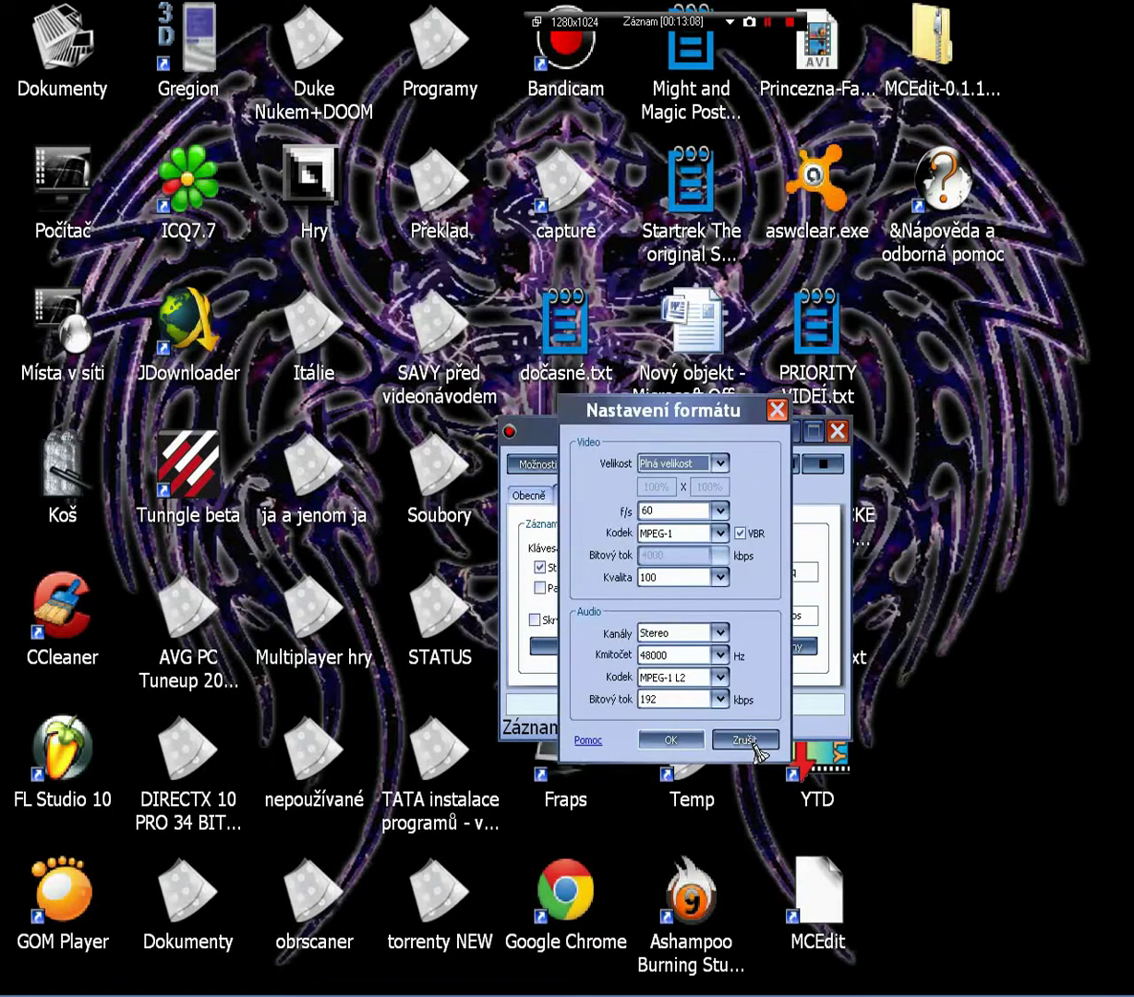
left_click(752, 743)
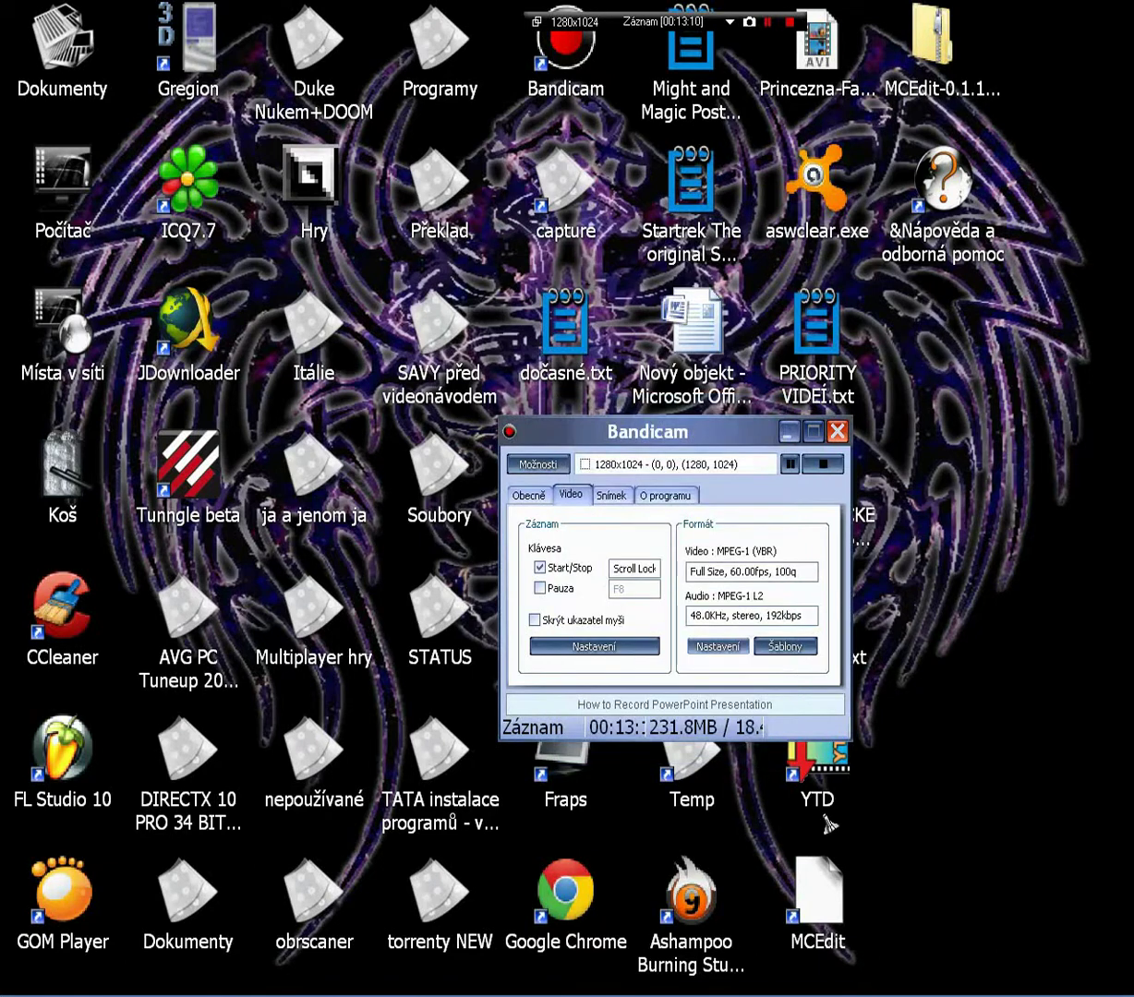
Review Bandicam's snapshot, program information, video and general settings, and look over the recording mode choices again.
left_click(611, 495)
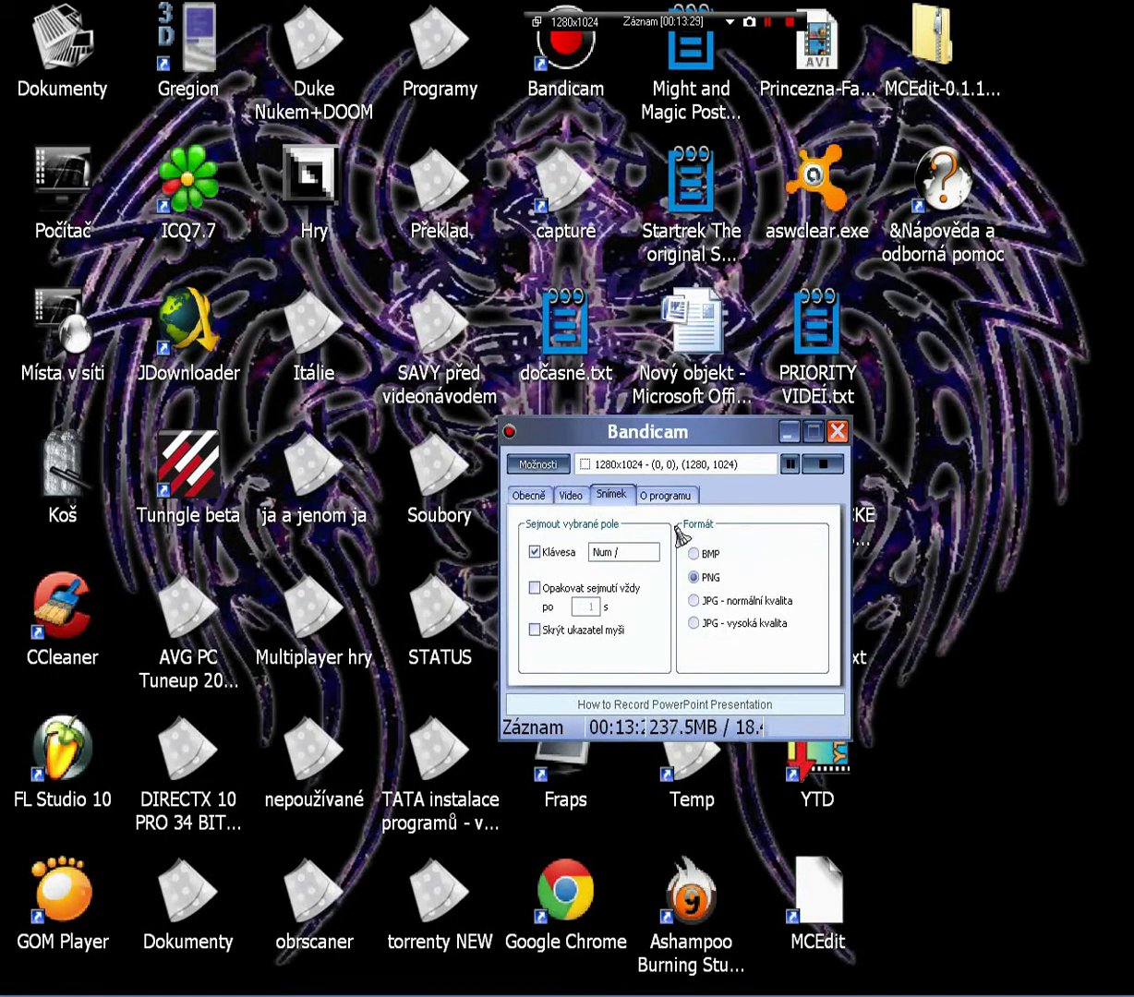
left_click(667, 495)
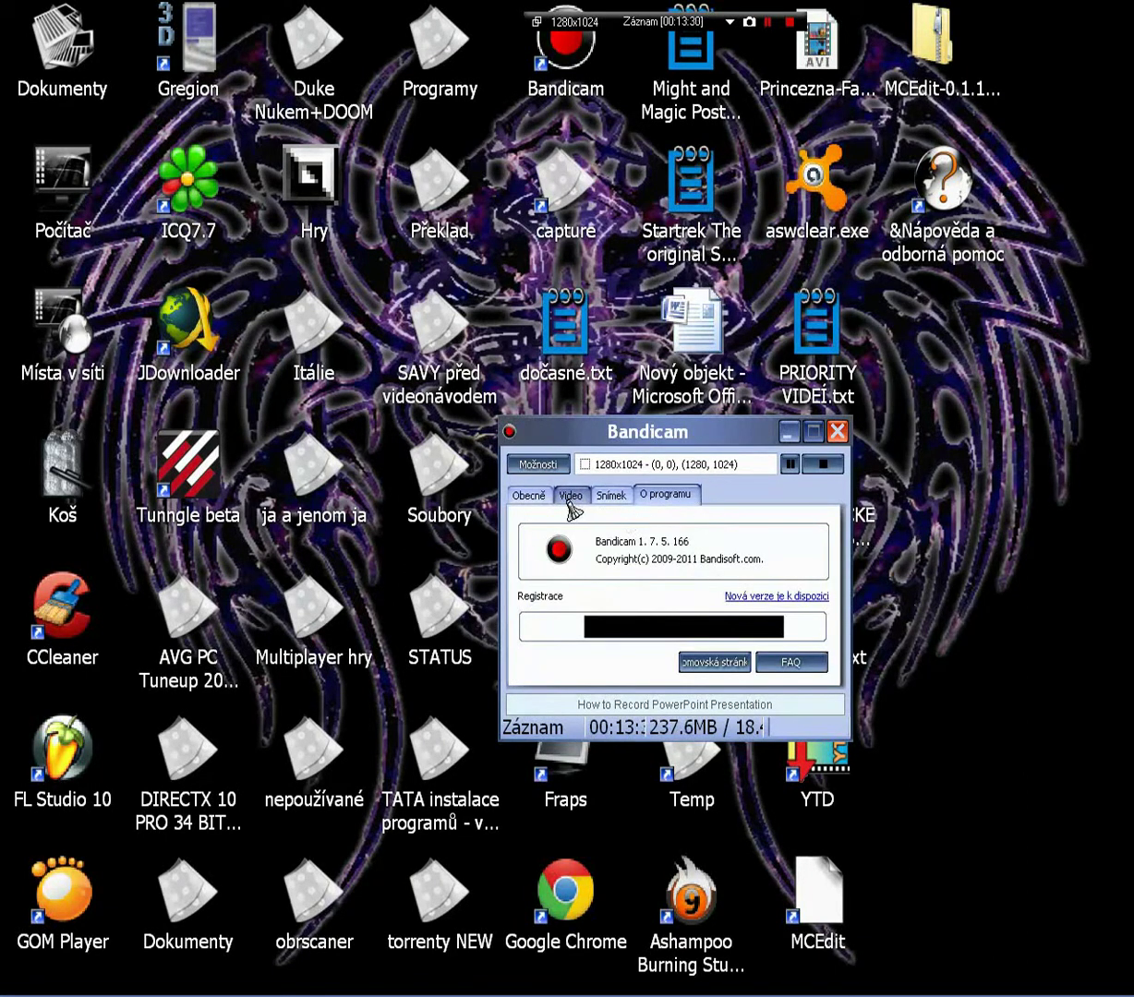
left_click(572, 499)
left_click(533, 498)
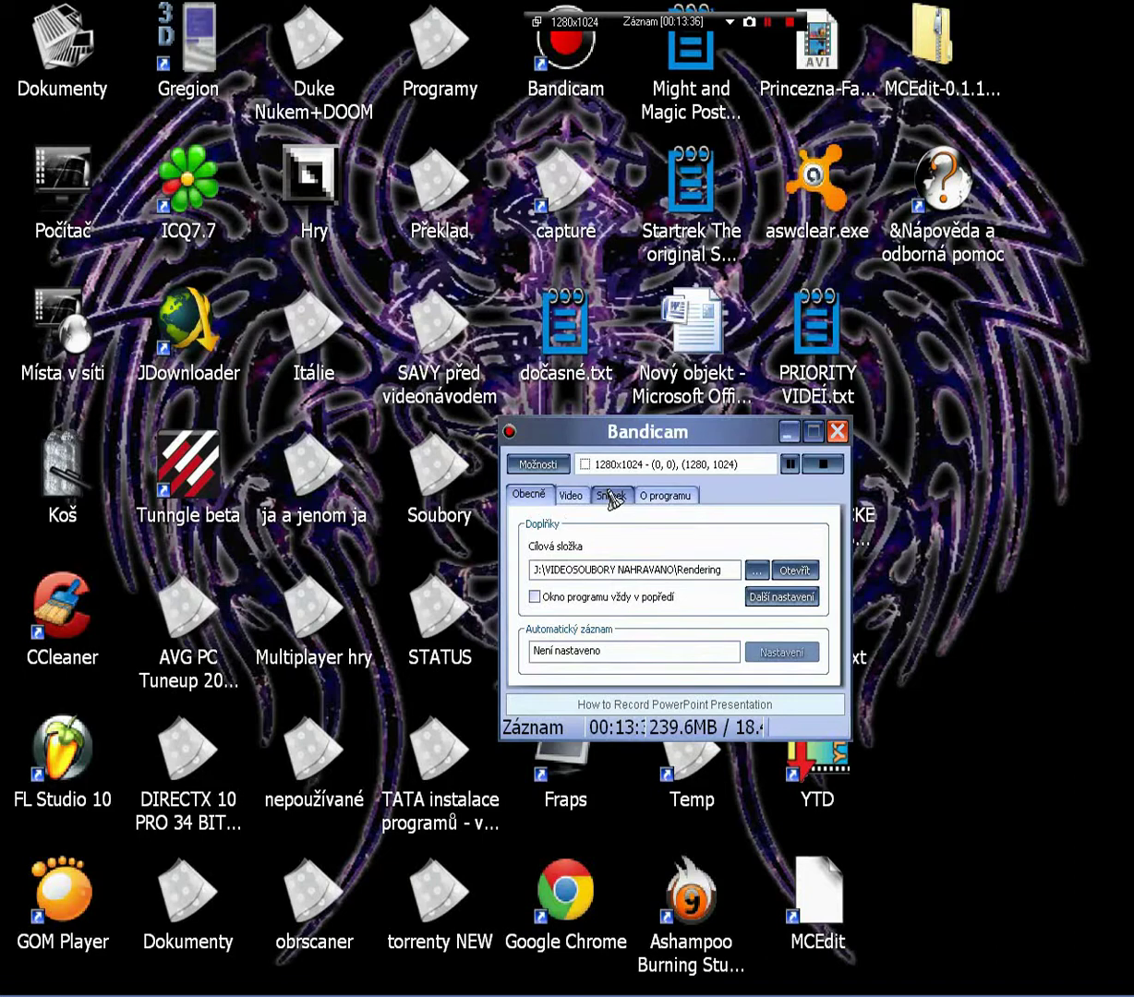
left_click(554, 469)
left_click(562, 475)
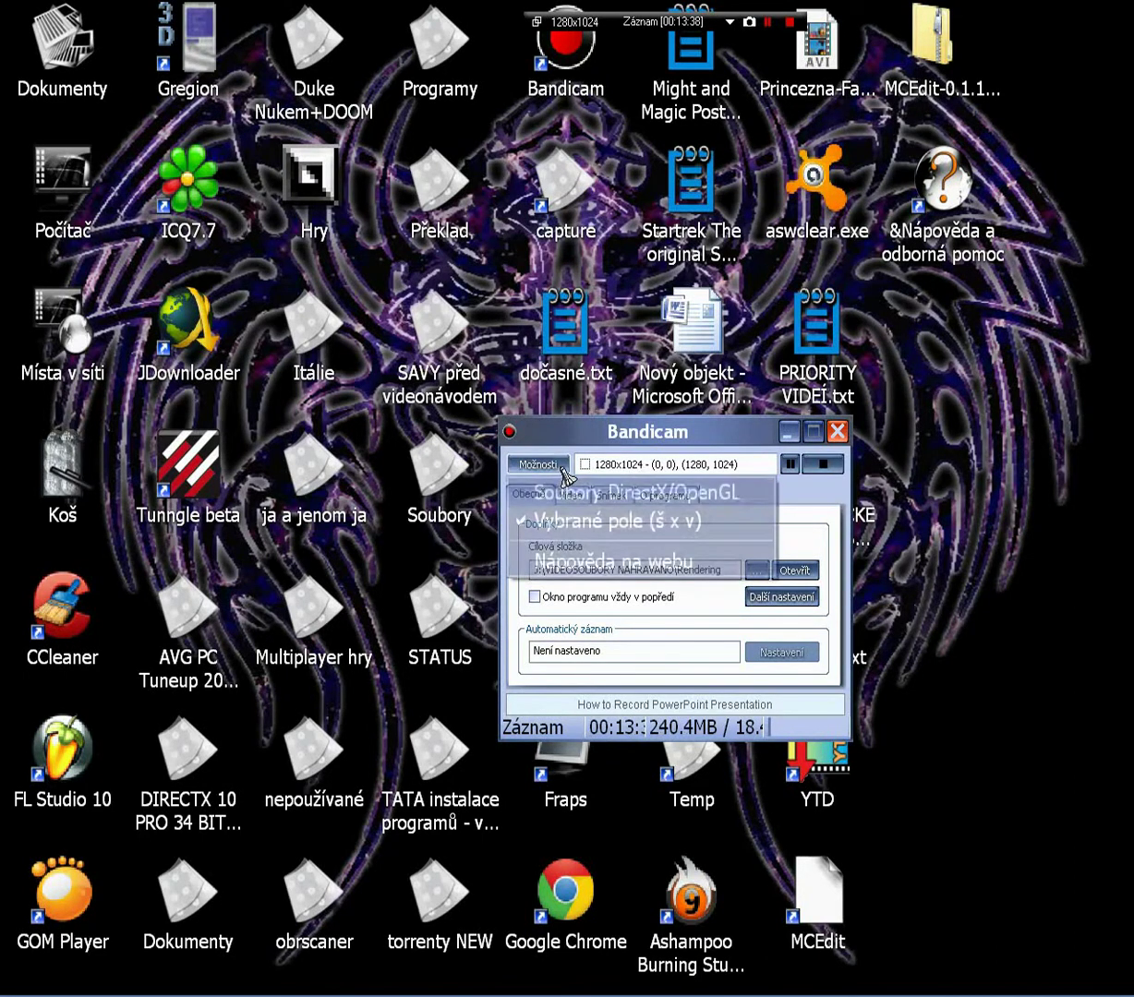
left_click(652, 450)
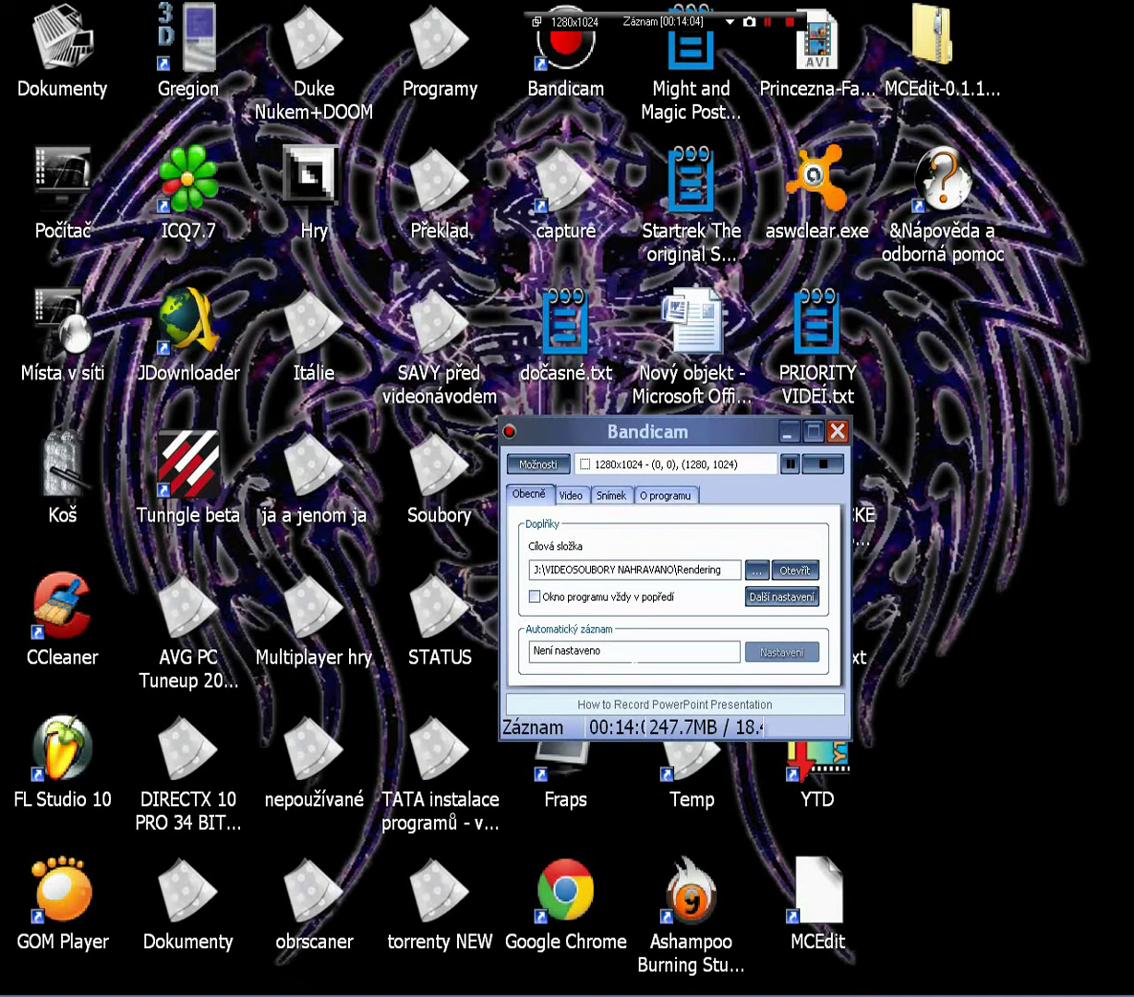
mouse_move(669, 980)
left_click_drag(718, 432, 862, 455)
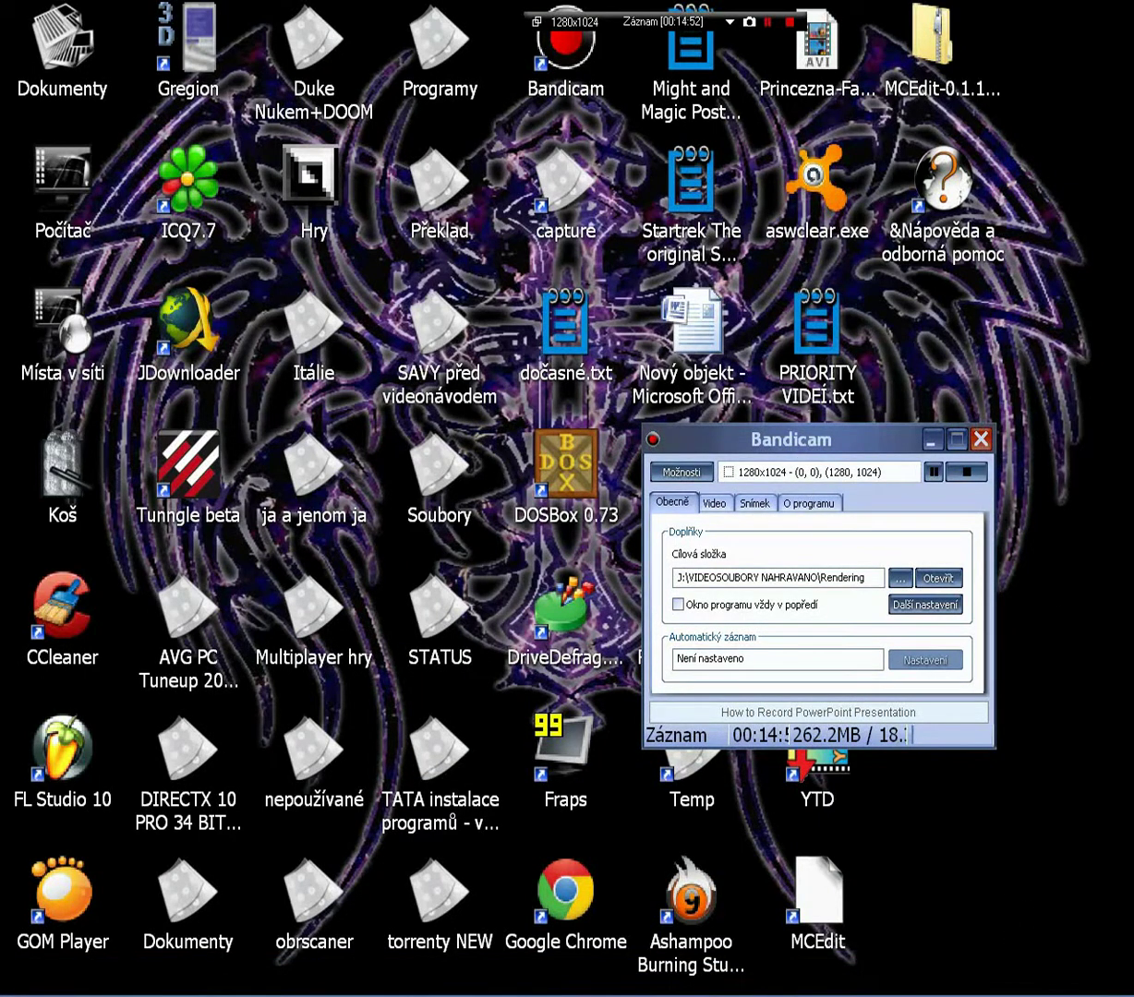
left_click_drag(850, 441, 592, 427)
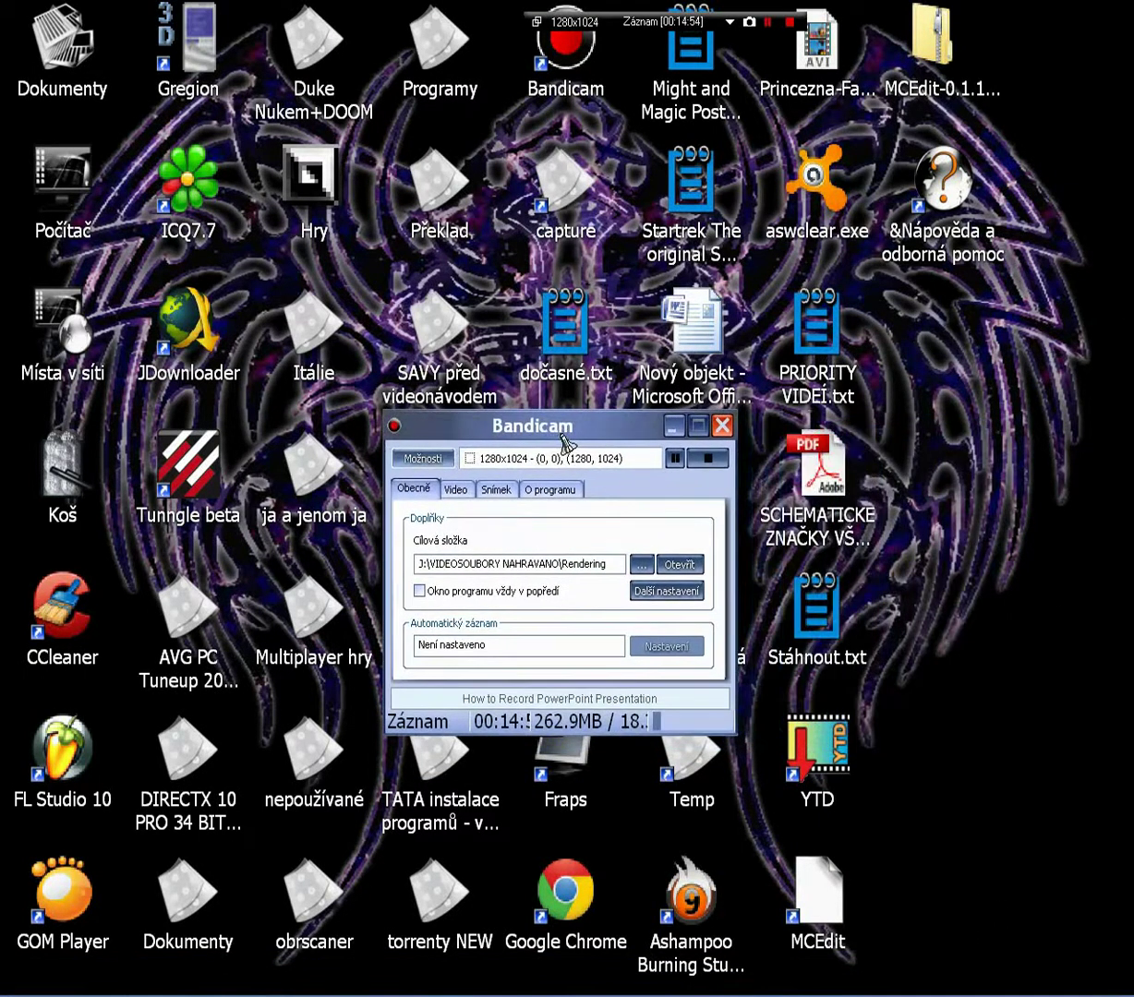